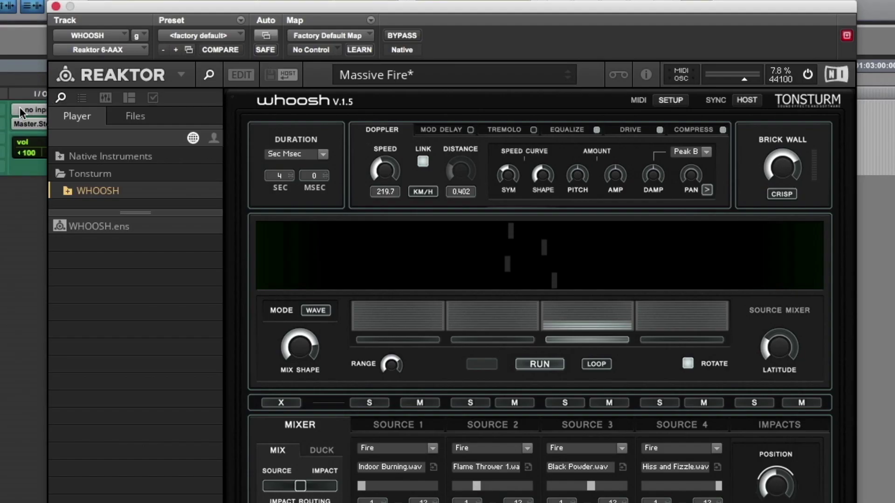
Step: Expand the Factory snapshot bank to list folders 01 Trailer SFX through 10 Experimental
left_click(82, 97)
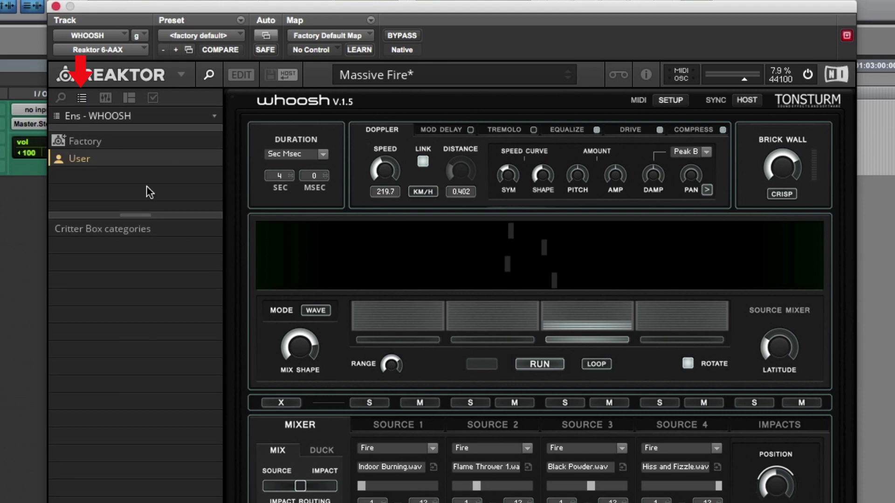
left_click(108, 142)
left_click_drag(139, 205, 162, 367)
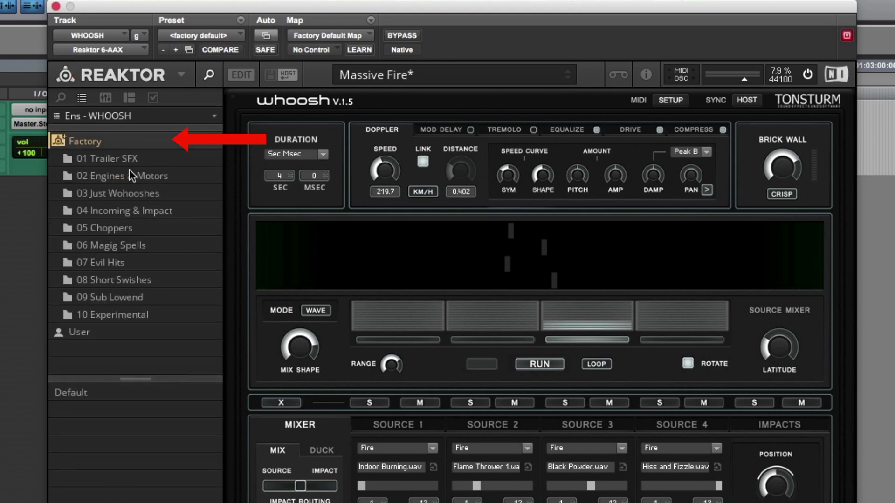
Step: Audition Massive Fire and Groaning Creature (01 Trailer SFX), then Cold Wind and Rattle Tail (03 Just Wohooshes)
left_click(114, 159)
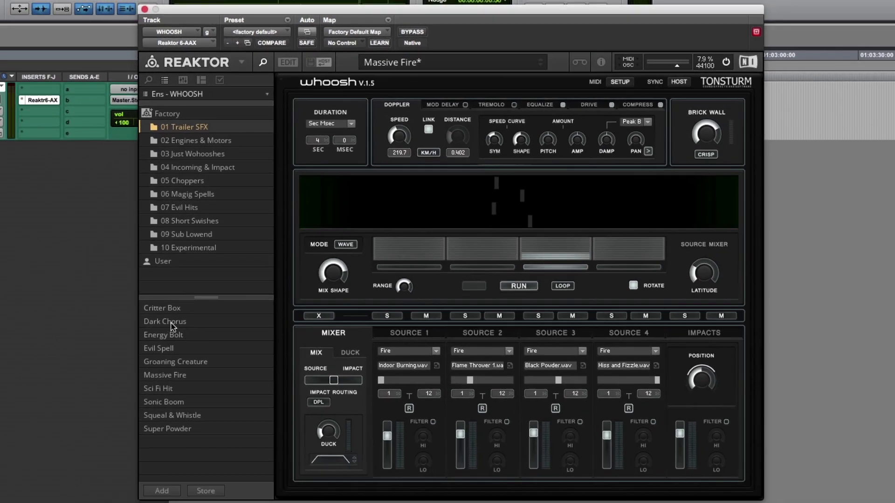
left_click(150, 441)
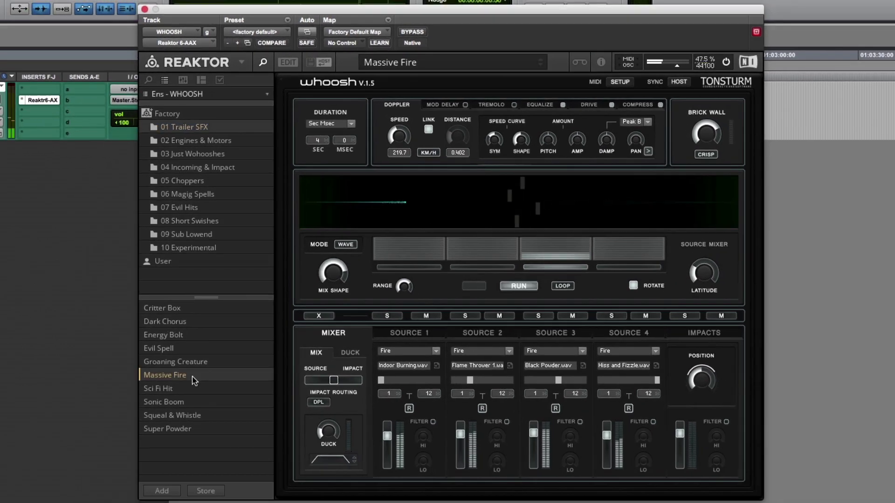
left_click(169, 363)
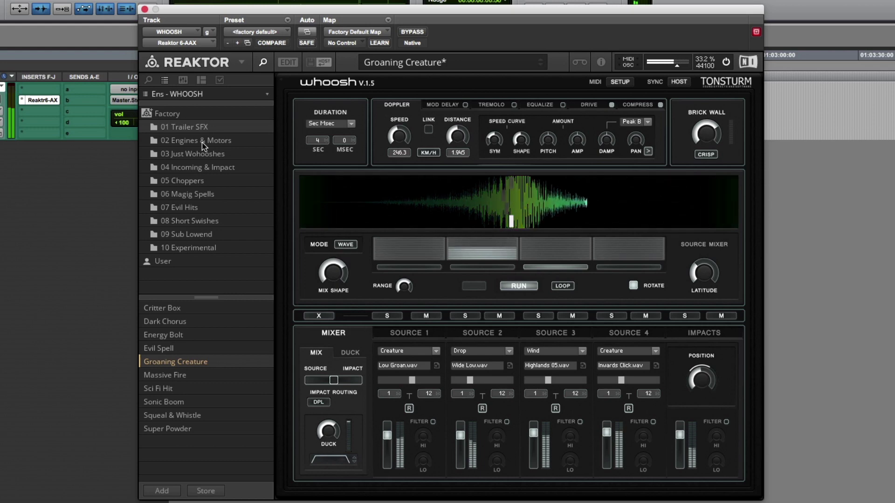
left_click(192, 154)
key("Down")
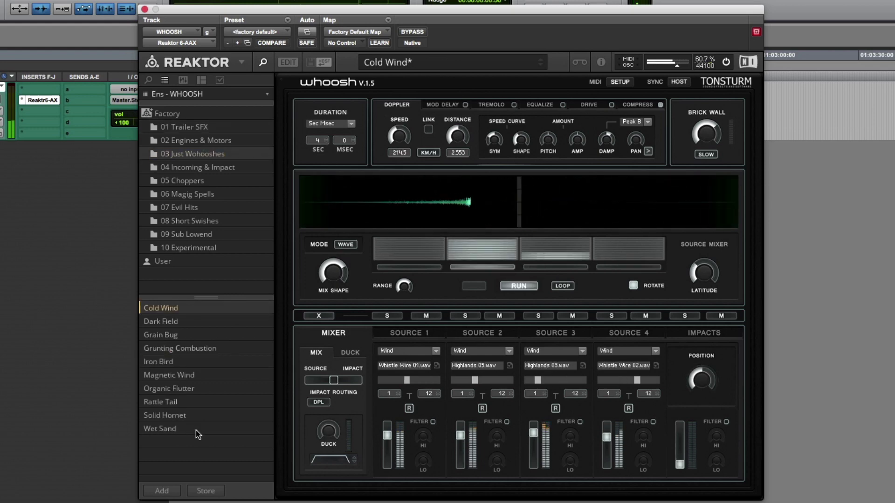
left_click(196, 402)
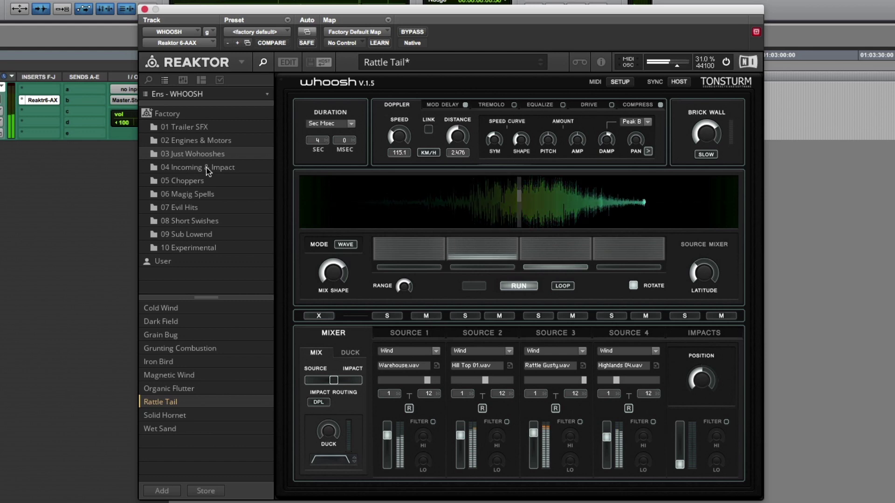
Step: Audition Metal Transform and Creature Prank (04 Incoming & Impact), then Gust Copter and Stutter Squeal (05 Choppers)
left_click(207, 169)
left_click(190, 375)
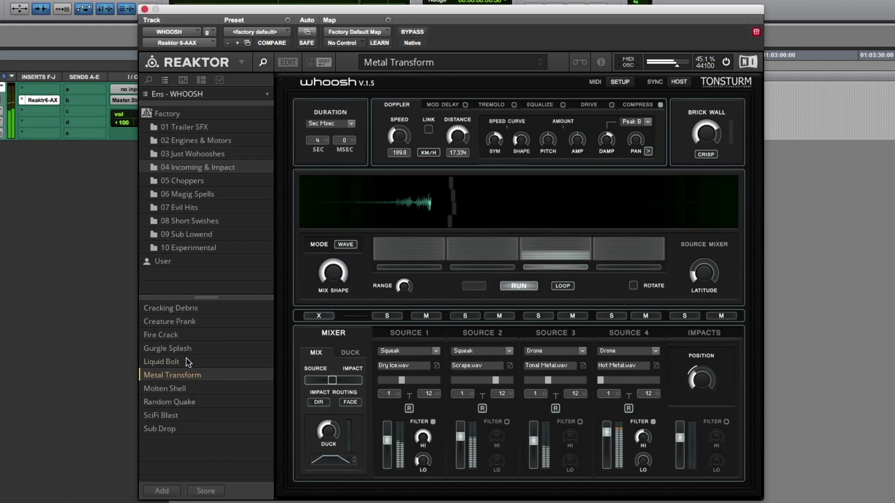
left_click(186, 322)
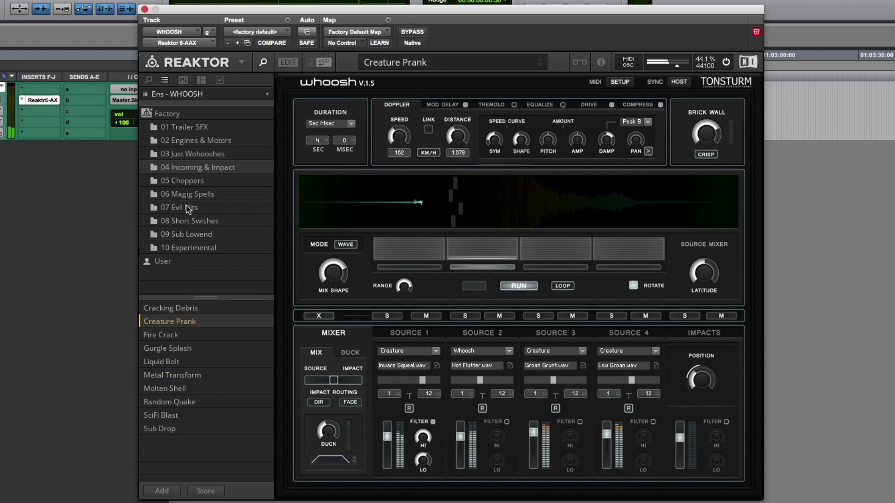
left_click(193, 182)
left_click(198, 326)
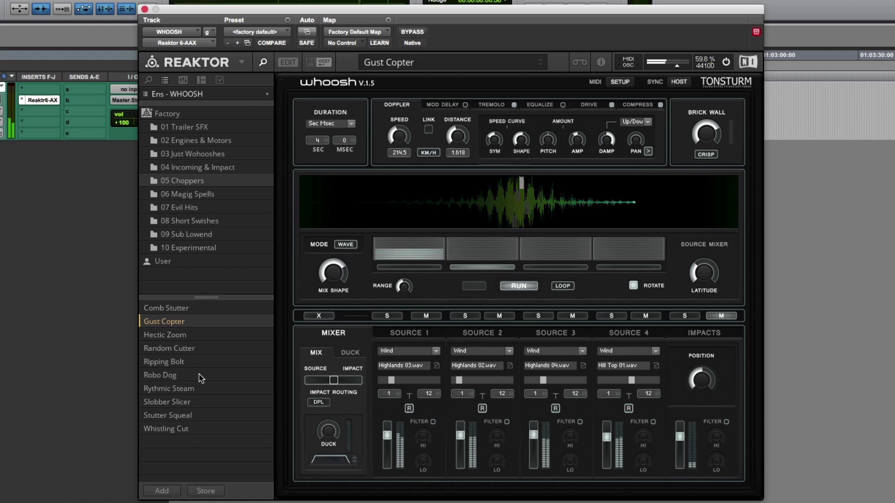
left_click(198, 415)
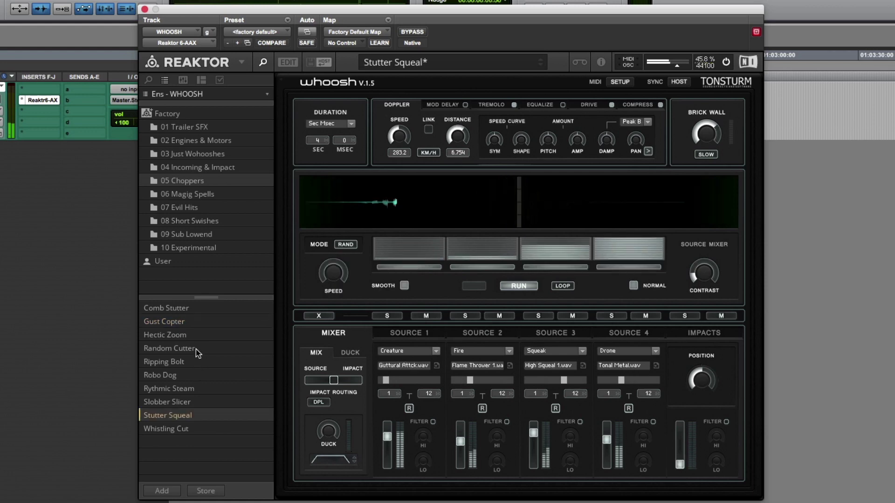
Step: Audition Evil Escape and Ghost Buster (06 Magig Spells), then Beyoned Clouds and Matter Mayhem (07 Evil Hits)
left_click(203, 195)
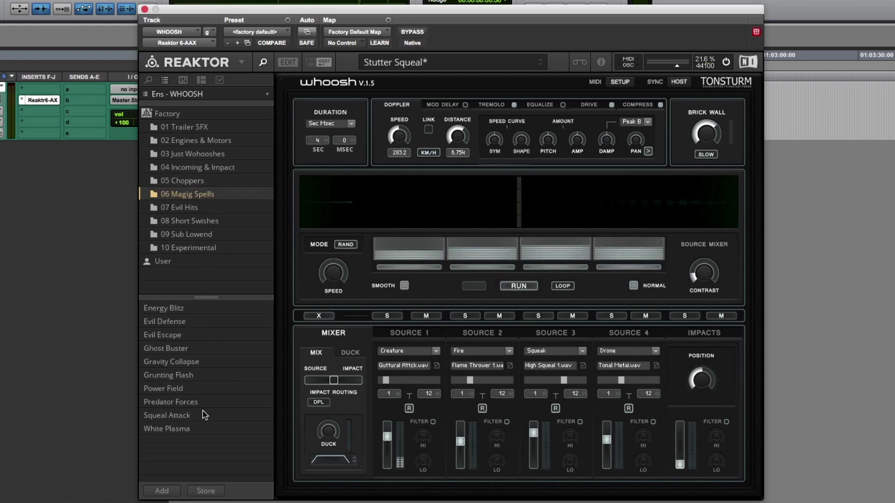
left_click(190, 335)
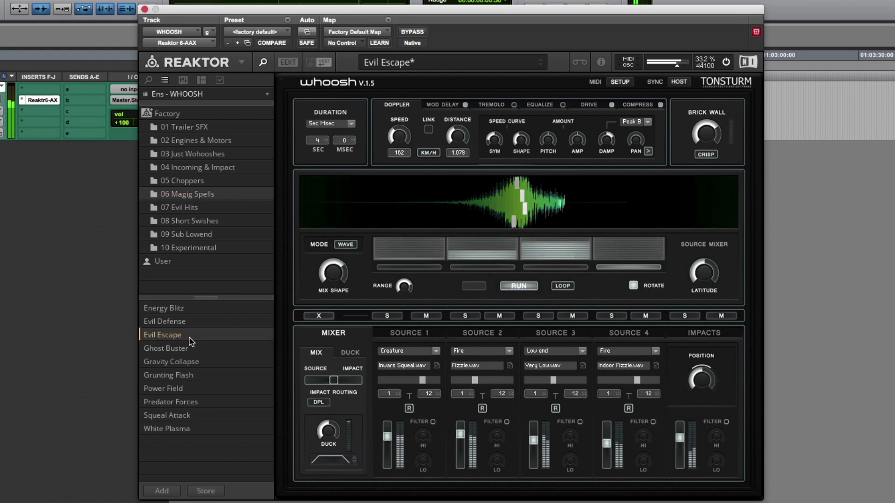
left_click(192, 348)
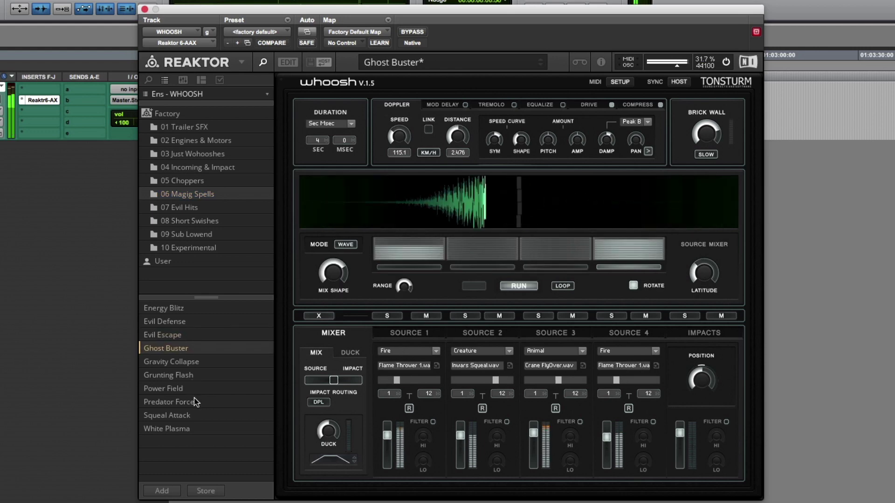
key("Down")
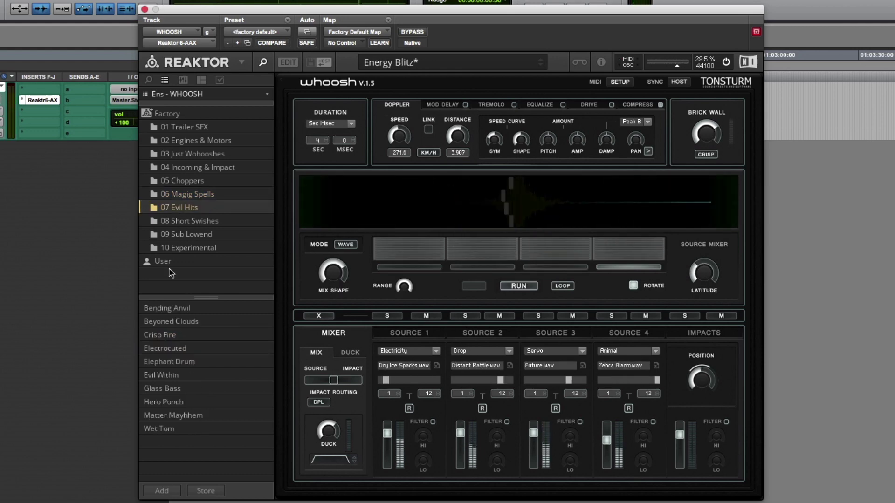
left_click(181, 321)
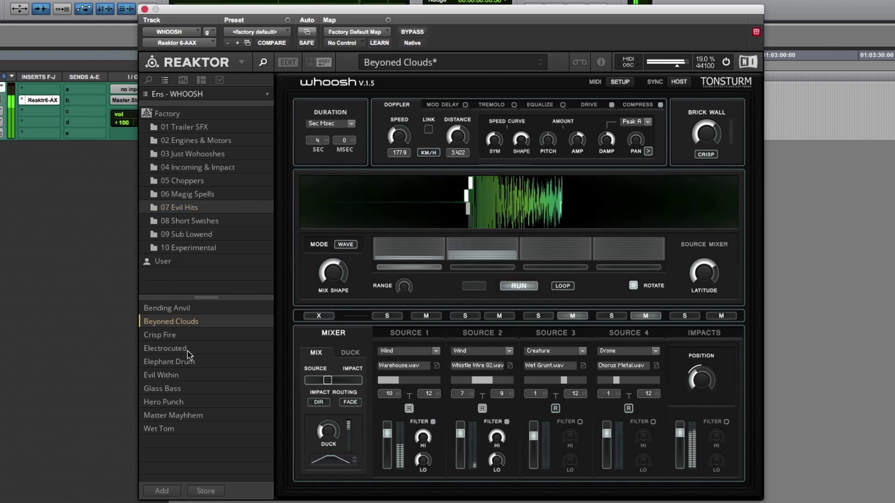
left_click(205, 415)
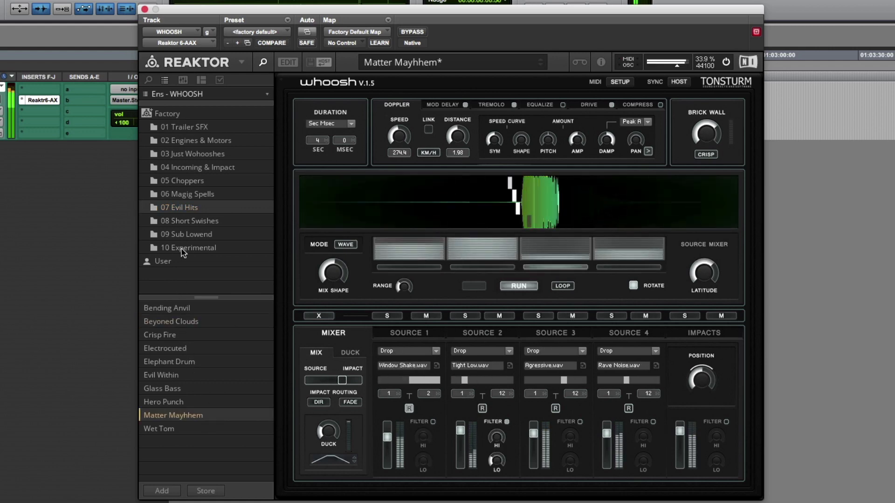
Step: Audition three 08 Short Swishes presets, then Lead Wave and Super Drop, ending on Deep Tank (09 Sub Lowend)
left_click(188, 223)
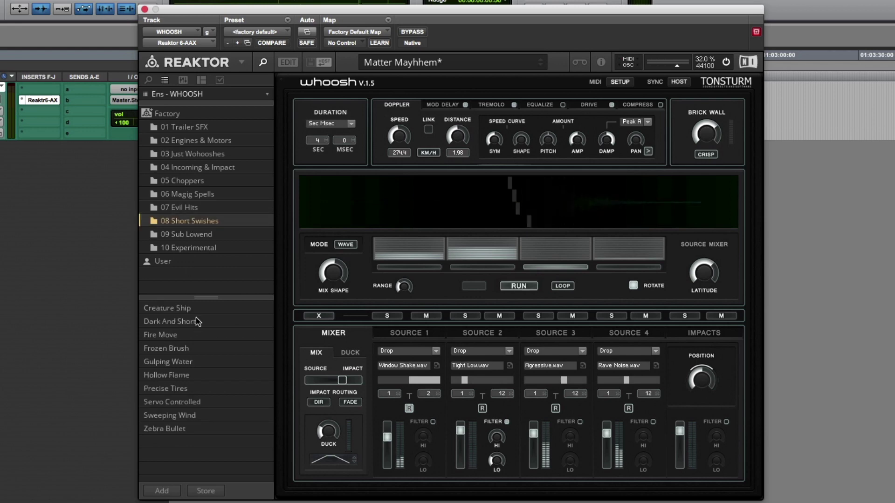
left_click(195, 321)
left_click(186, 415)
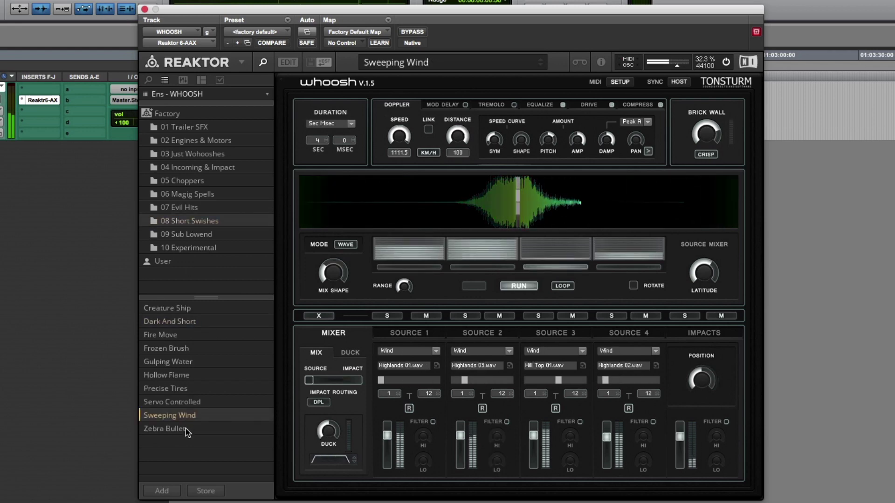
left_click(185, 308)
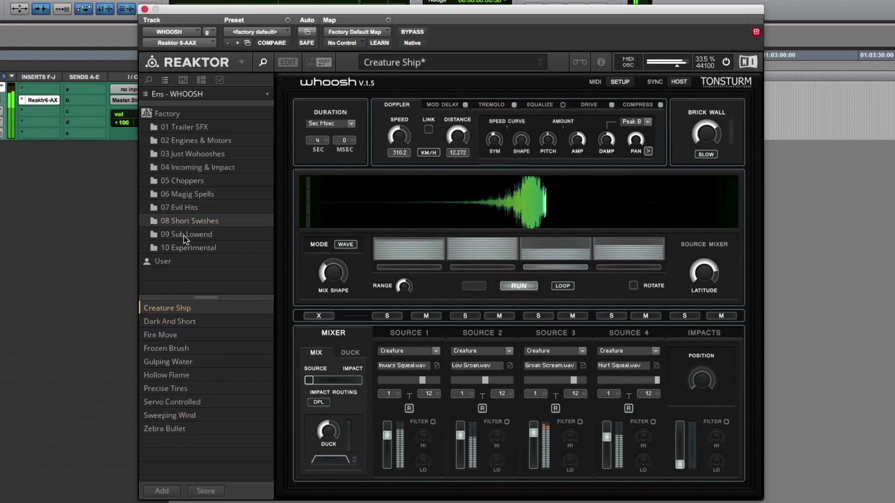
left_click(184, 236)
left_click(186, 335)
left_click(188, 401)
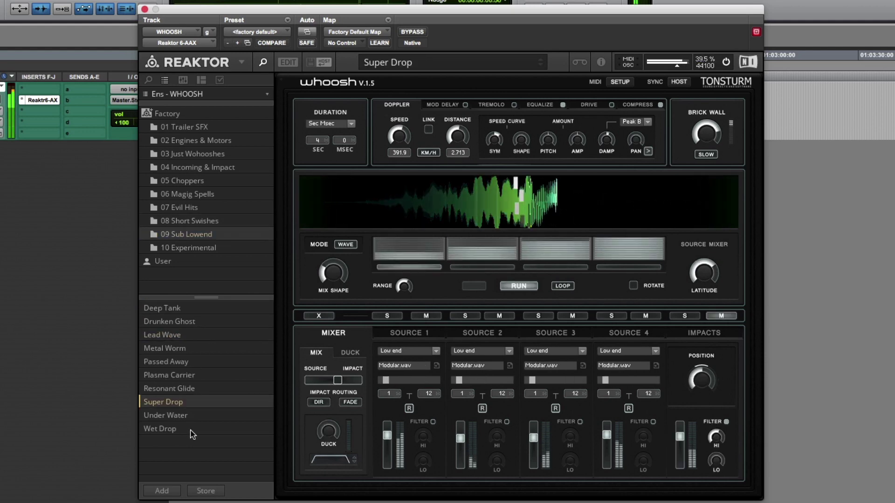
left_click(190, 308)
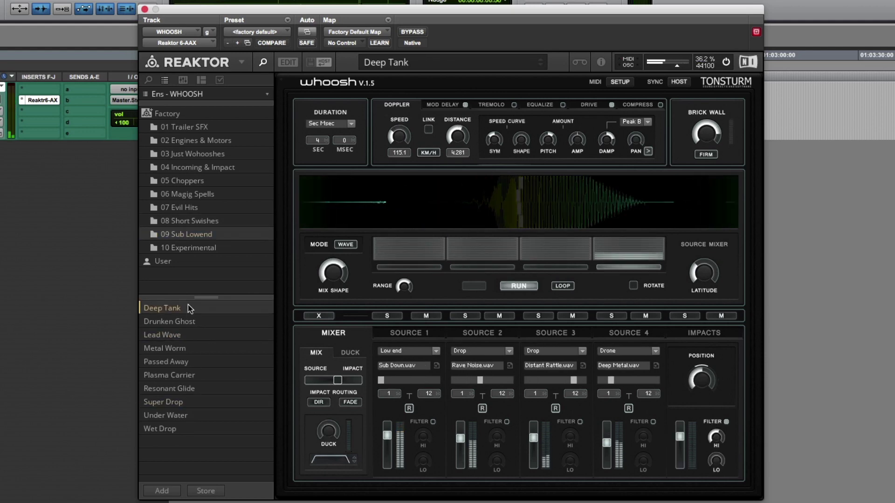
Step: Play Twisted Coral Reef, Karplus and Wind Machine from 10 Experimental, then reload Massive Fire from 01 Trailer SFX
left_click(205, 248)
left_click(206, 412)
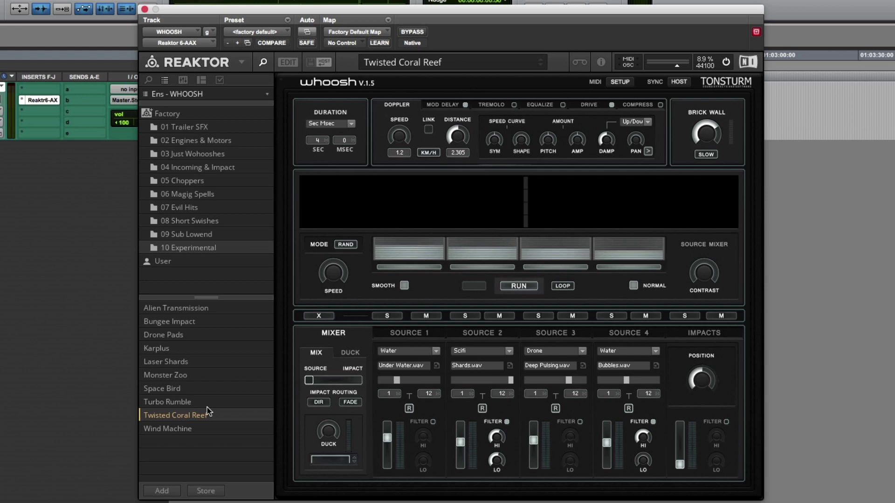
key("space")
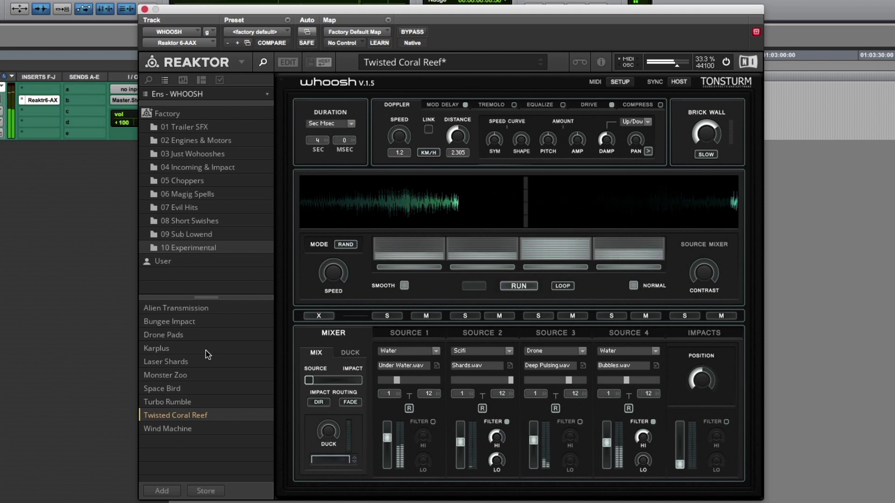
left_click(205, 351)
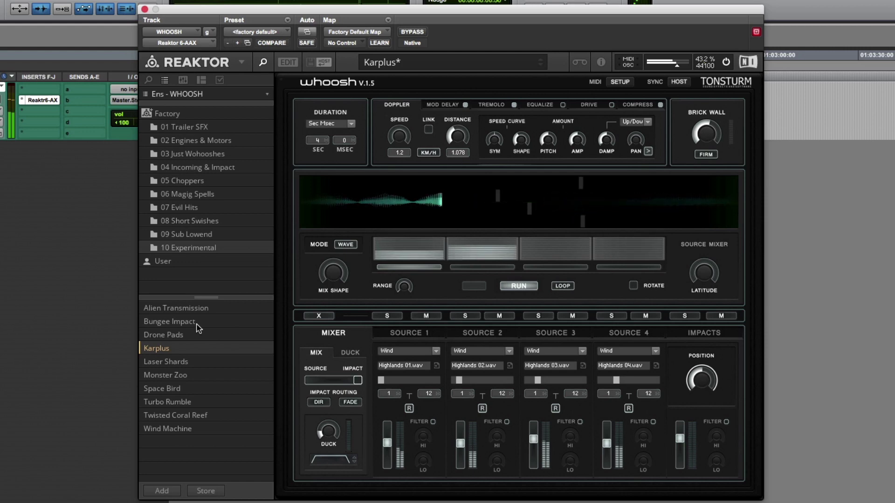
left_click(195, 428)
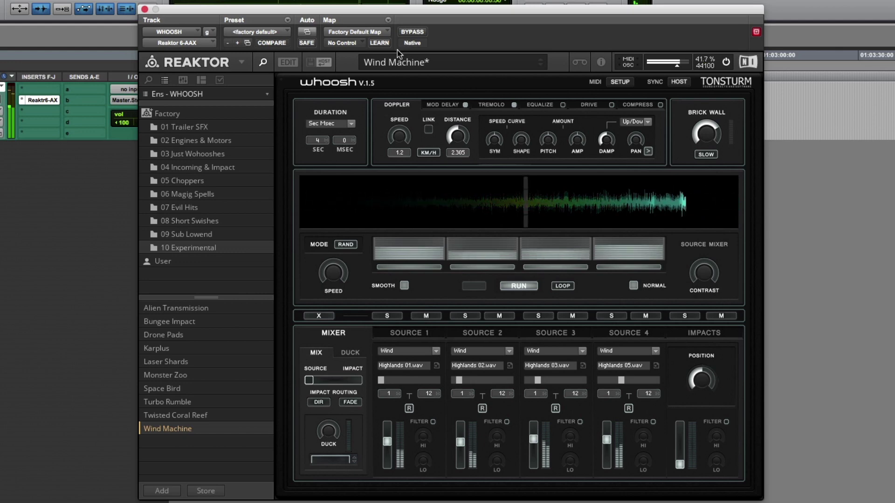
left_click(237, 141)
left_click(240, 375)
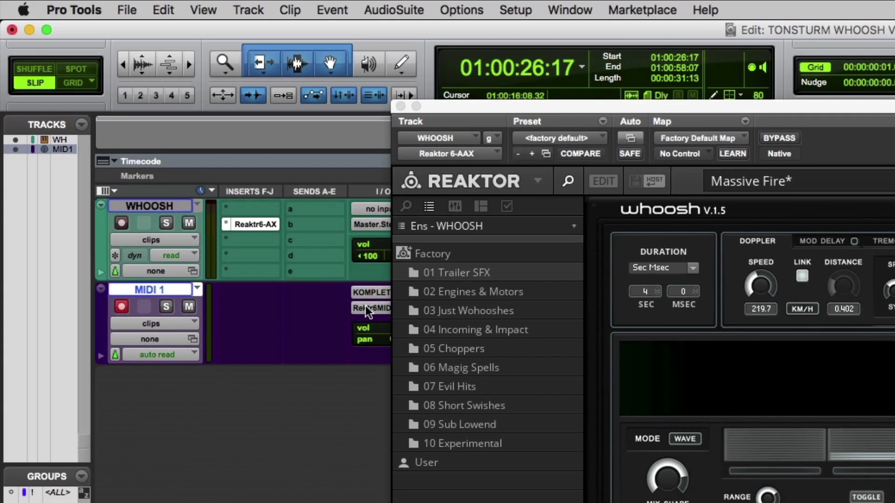
Step: Open the MIDI 1 track's output selector to route it to WHOOSH's Reaktor 6 MIDI input
left_click(366, 307)
Step: Send MIDI 1 to WHOOSH on channel 1, change the RUN note from B2 to C3, and play the clip
mouse_move(425, 311)
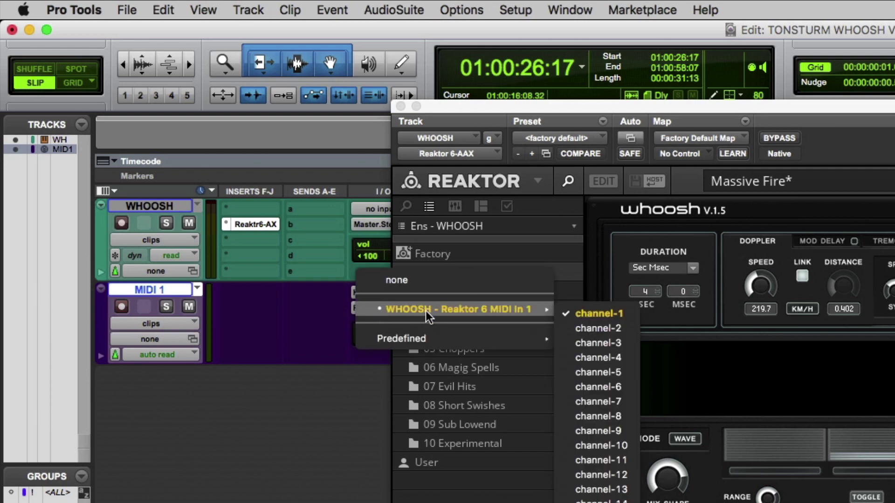
left_click(595, 313)
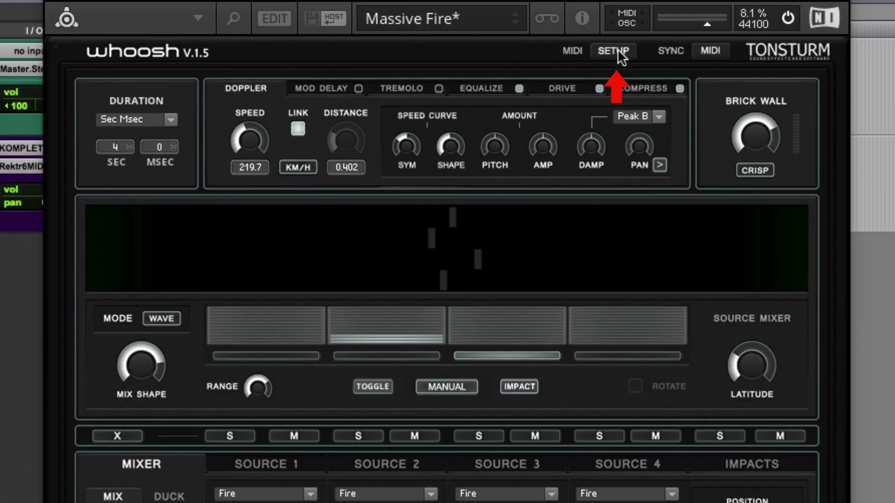
left_click(615, 52)
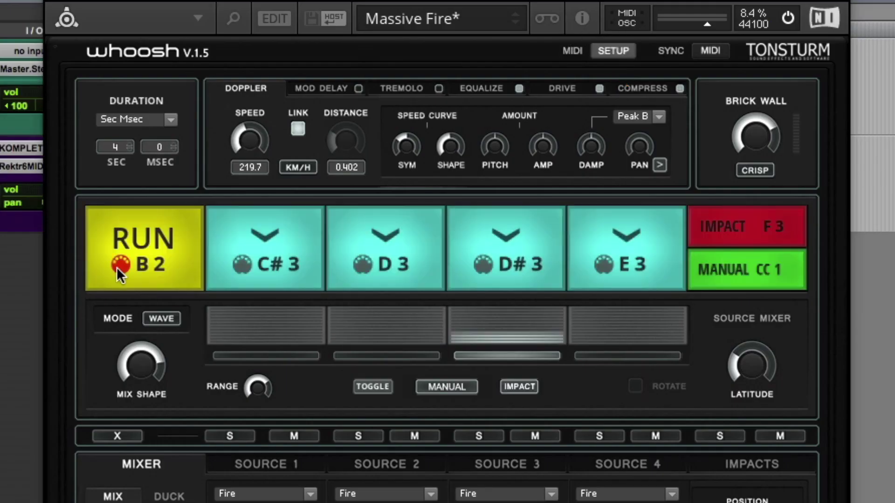
scroll(118, 266, "up", 1)
scroll(117, 267, "down", 1)
scroll(118, 267, "up", 1)
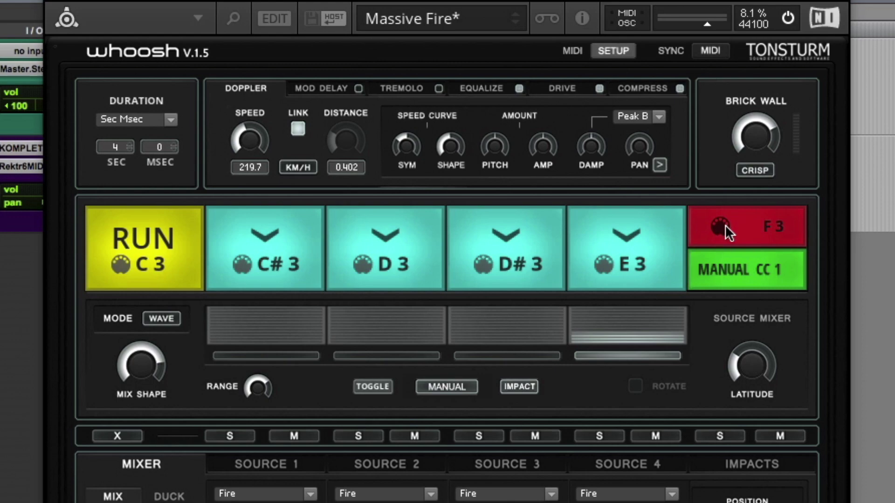
left_click(634, 36)
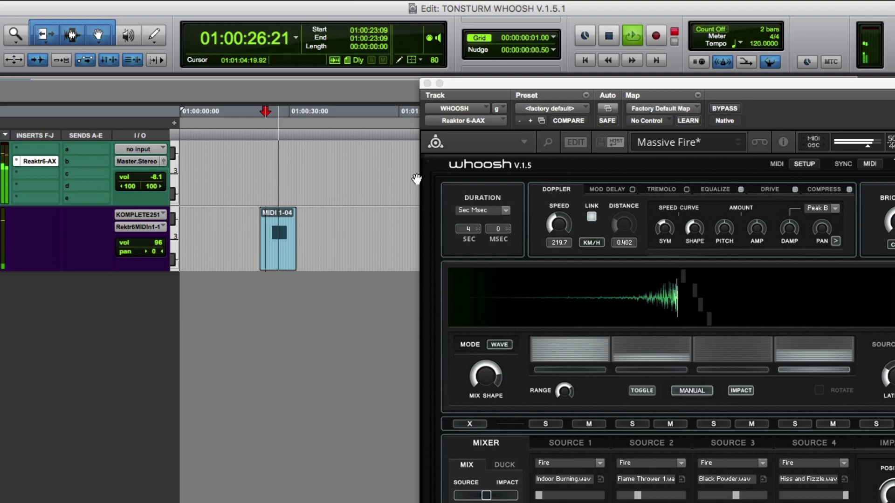
Step: Shorten the Duration from 4 to 3 seconds, then to 1 second while auditioning, and show the duration formats
key("space")
left_click_drag(471, 223, 475, 250)
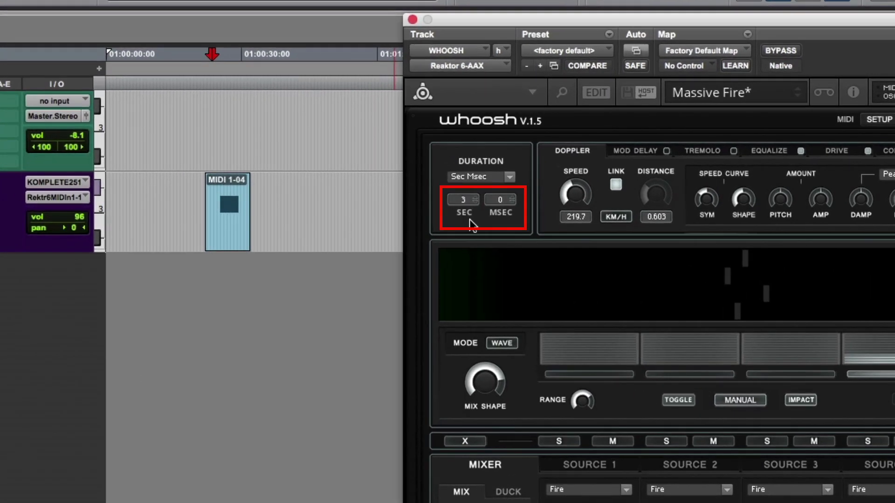
key("space")
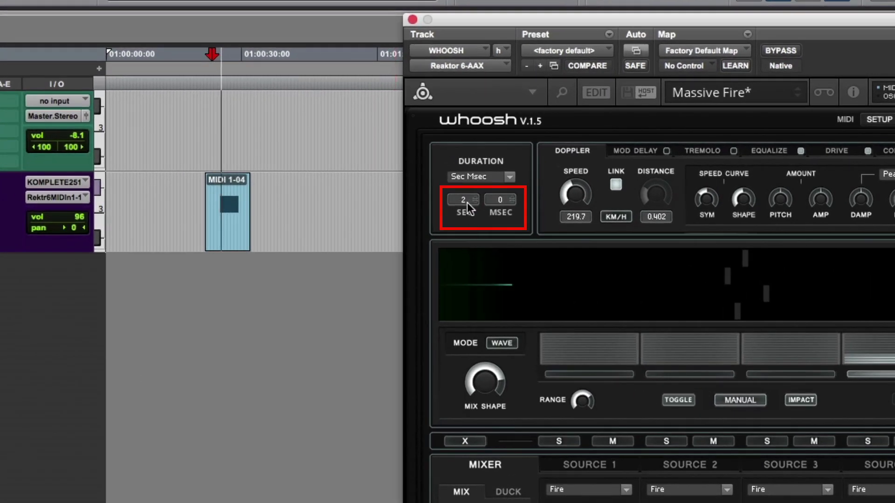
mouse_move(467, 202)
left_mouse_down()
mouse_move(470, 224)
mouse_move(508, 176)
left_mouse_up()
key("space")
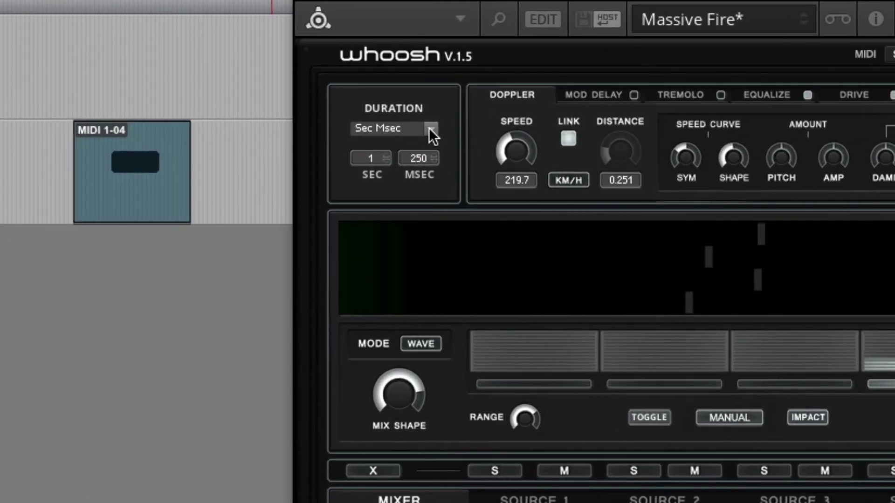
left_click(430, 130)
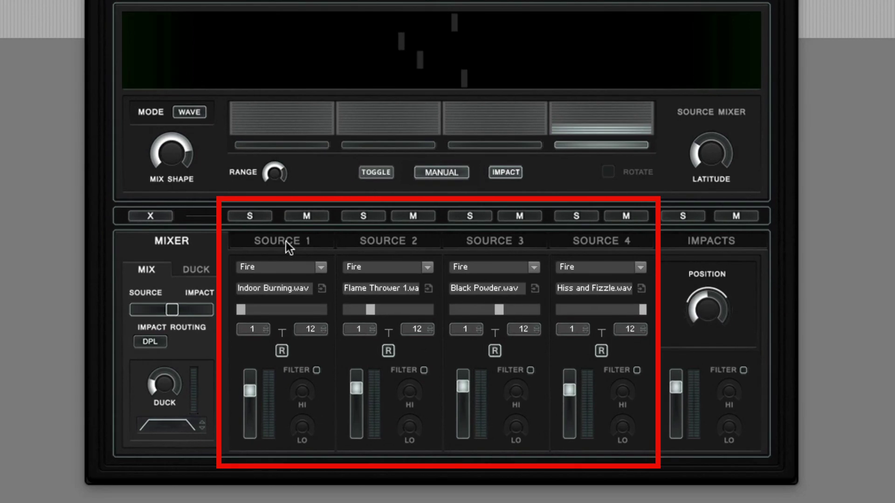
Step: Step through the Source 1–4 and Impacts sample pages, ending on Source 1's Indoor Burning.wav
left_click(289, 242)
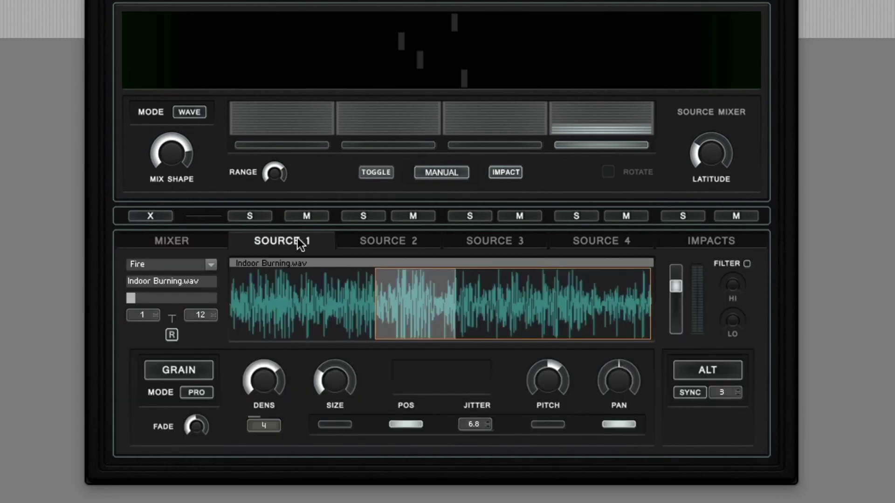
left_click(384, 241)
left_click(463, 240)
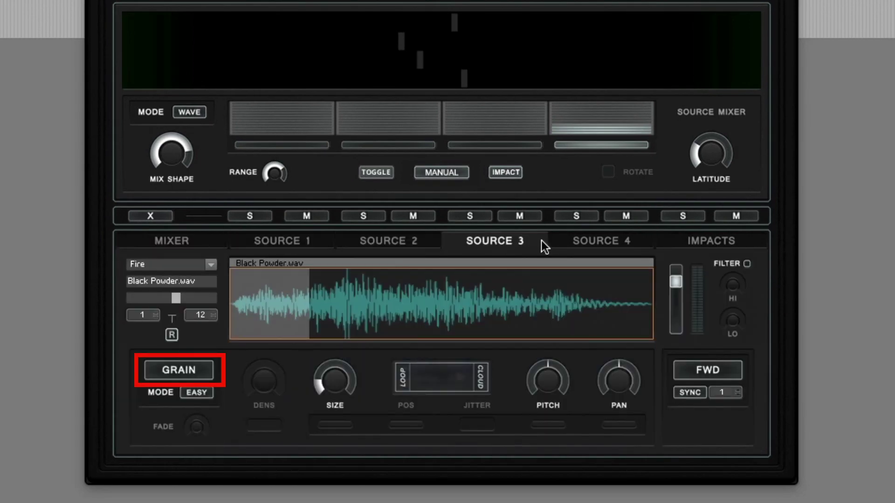
left_click(594, 239)
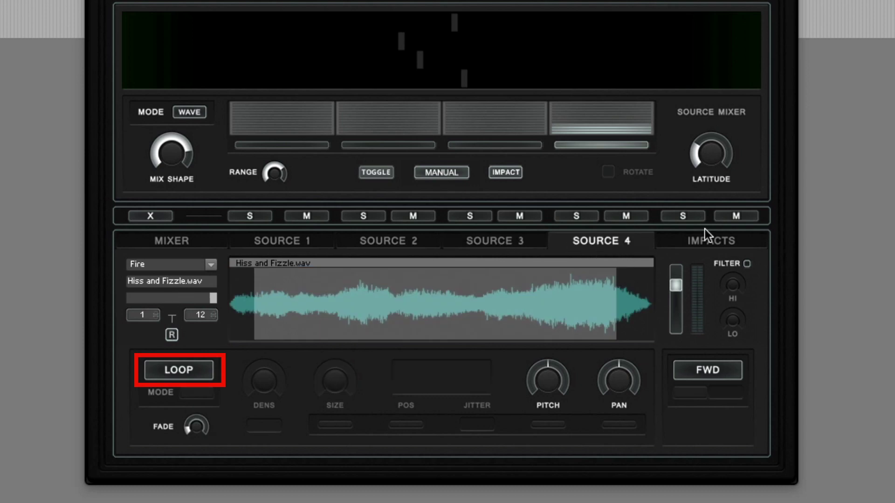
left_click(722, 239)
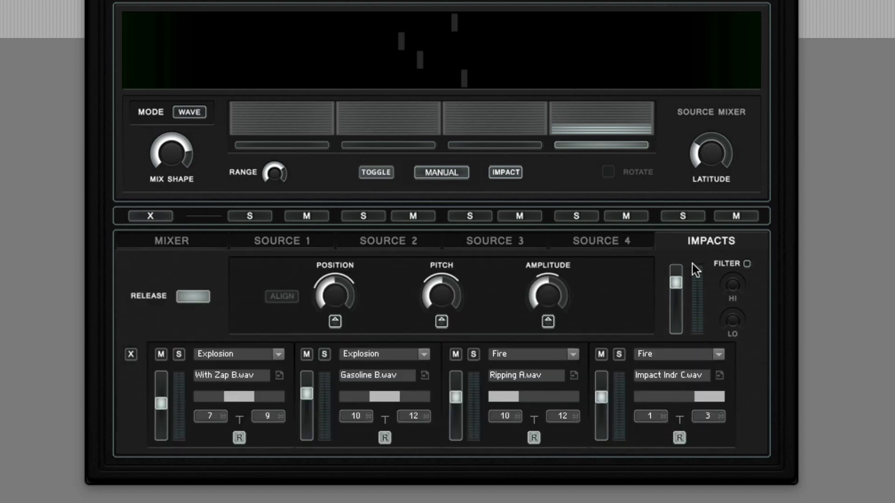
left_click(268, 236)
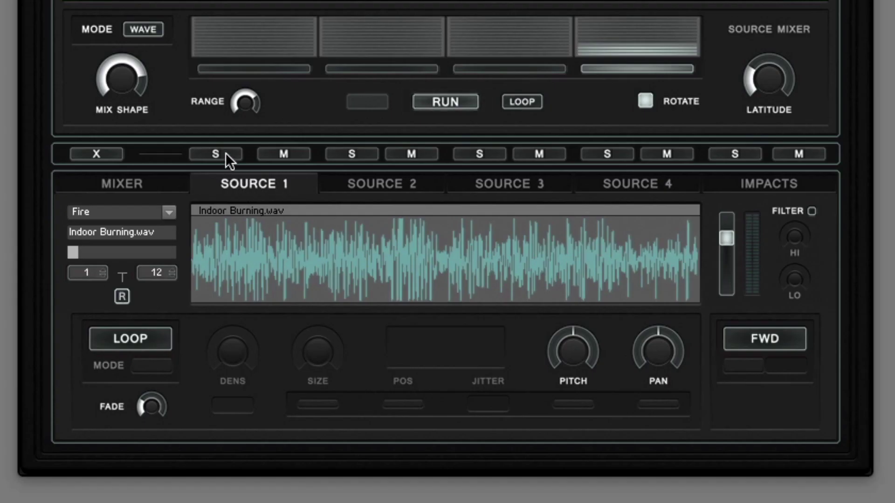
Step: Solo Source 1 and browse Racing Car and Scifi samples, landing on Spectral 1.wav
left_click(226, 154)
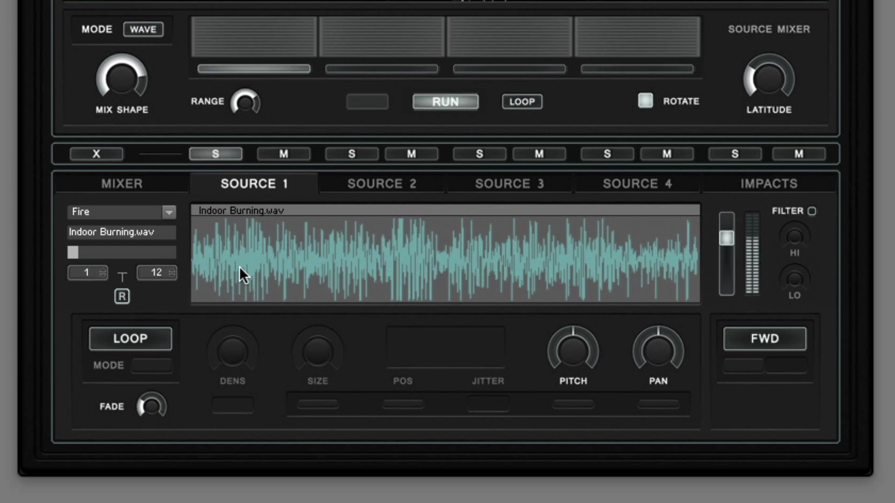
left_click(122, 211)
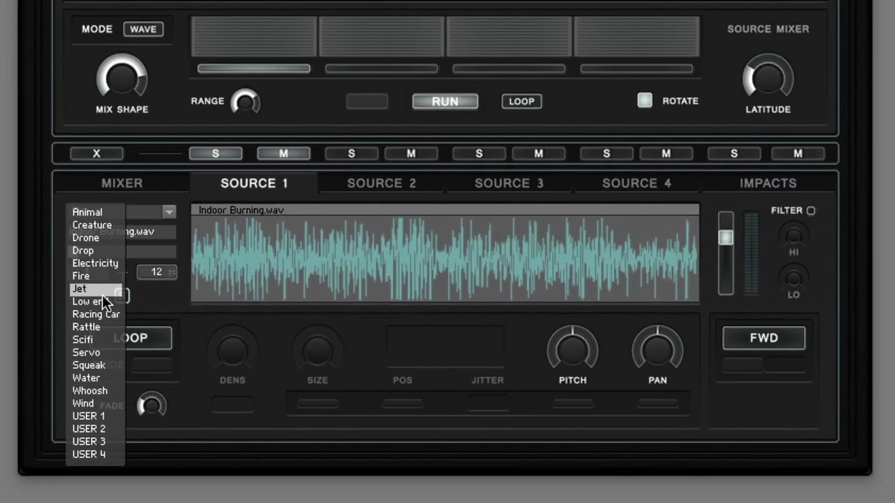
left_click(96, 314)
left_click_drag(87, 254, 73, 247)
left_click(85, 209)
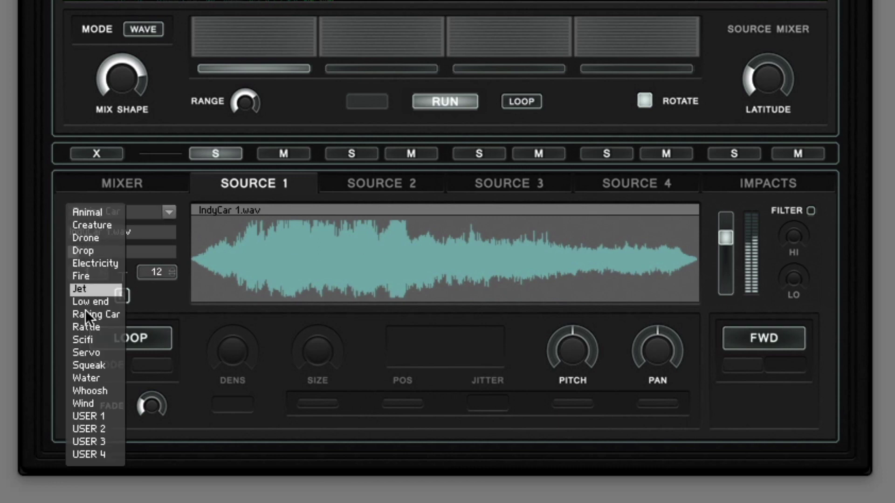
left_click(90, 340)
mouse_move(94, 251)
left_mouse_down()
mouse_move(127, 251)
mouse_move(83, 250)
mouse_move(138, 250)
mouse_move(77, 251)
mouse_move(98, 250)
left_mouse_up()
Step: Try Animal samples, switch to the Fire category, and lower Source 1's pitch
left_click(118, 211)
left_click(94, 222)
left_click(110, 251)
left_click(128, 215)
left_click(102, 275)
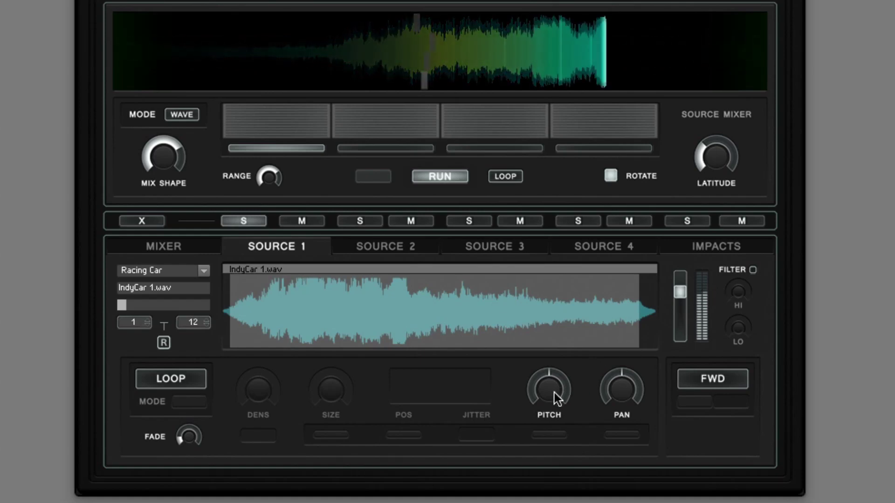
left_click_drag(554, 392, 558, 361)
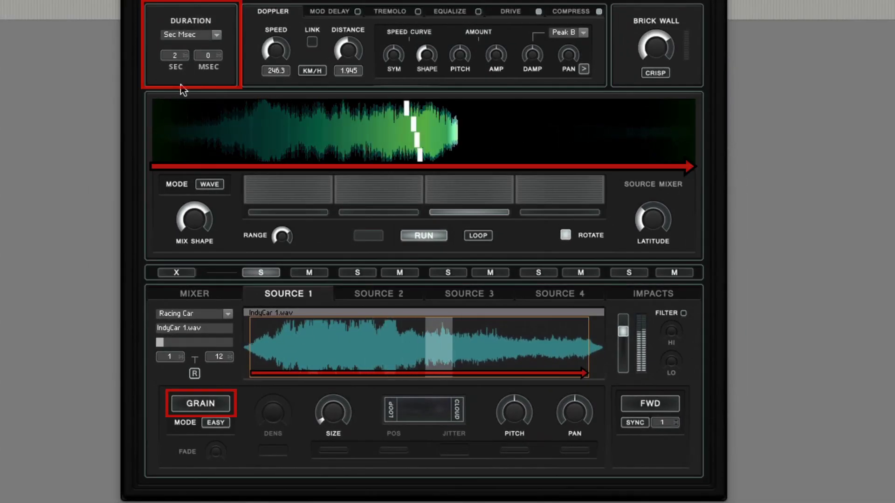
Step: Set the whoosh duration to 1 second and shift Source 1's grains from loop toward cloud
left_click_drag(181, 86, 185, 54)
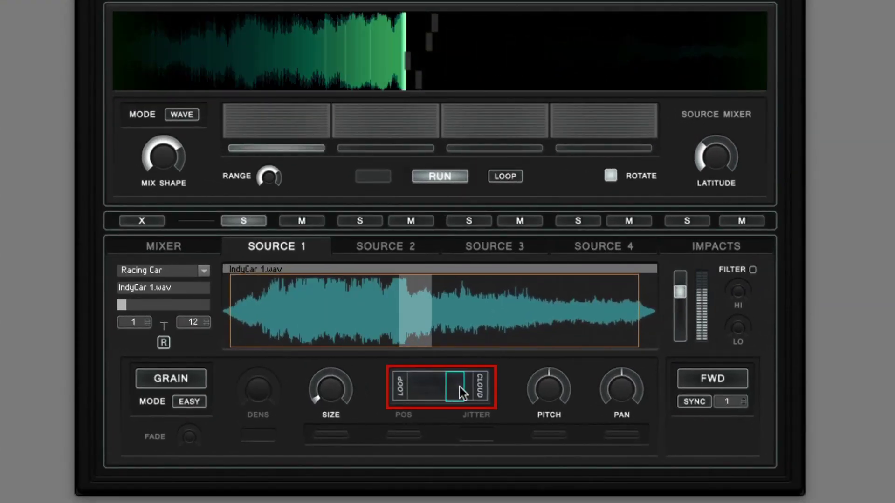
left_click_drag(460, 387, 432, 392)
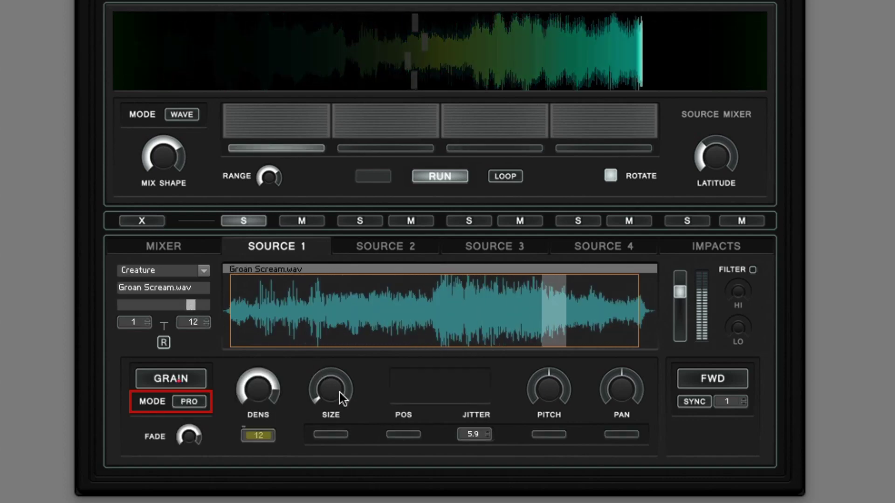
Step: Enable random grain position and pitch variation, raise jitter toward 7.7, and adjust density
left_click(411, 434)
mouse_move(474, 435)
left_mouse_down()
mouse_move(491, 407)
mouse_move(479, 407)
left_mouse_up()
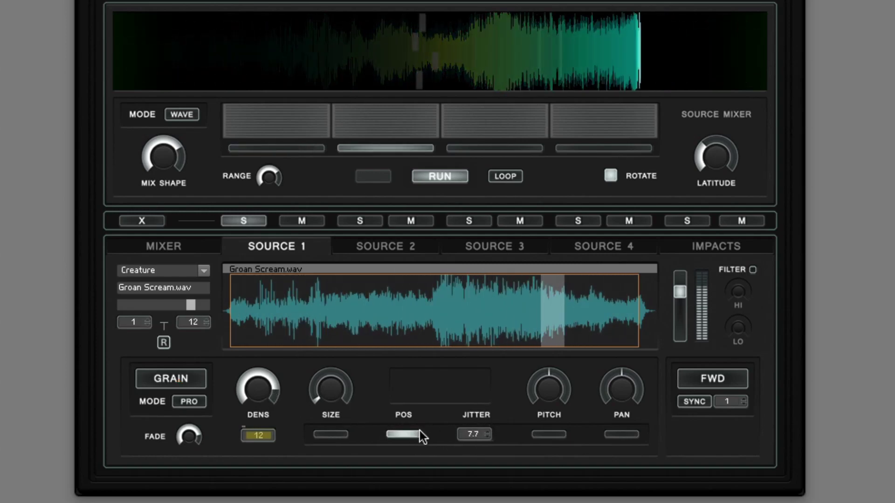
mouse_move(263, 394)
left_mouse_down()
mouse_move(264, 384)
mouse_move(278, 401)
left_mouse_up()
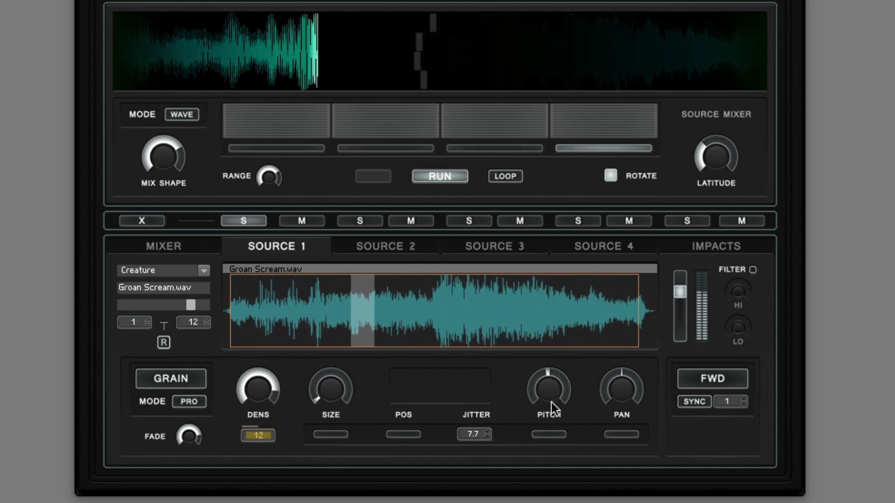
left_click(406, 435)
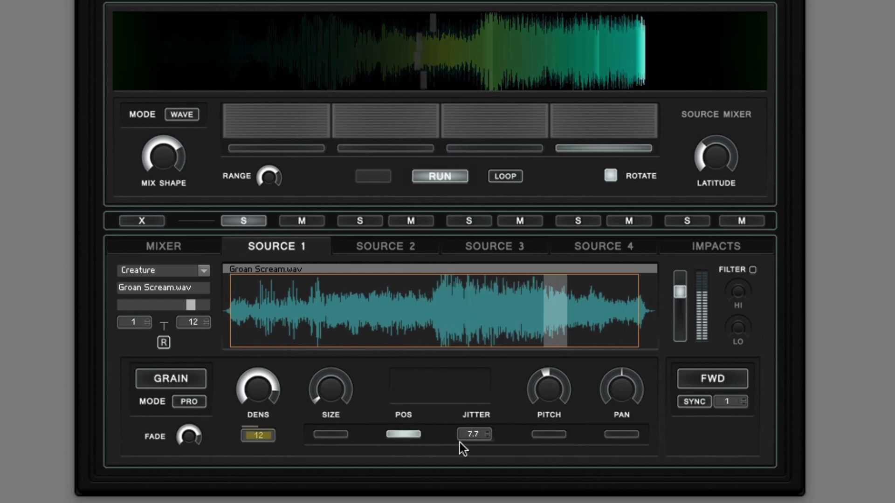
scroll(479, 439, "down", 3)
left_click(557, 434)
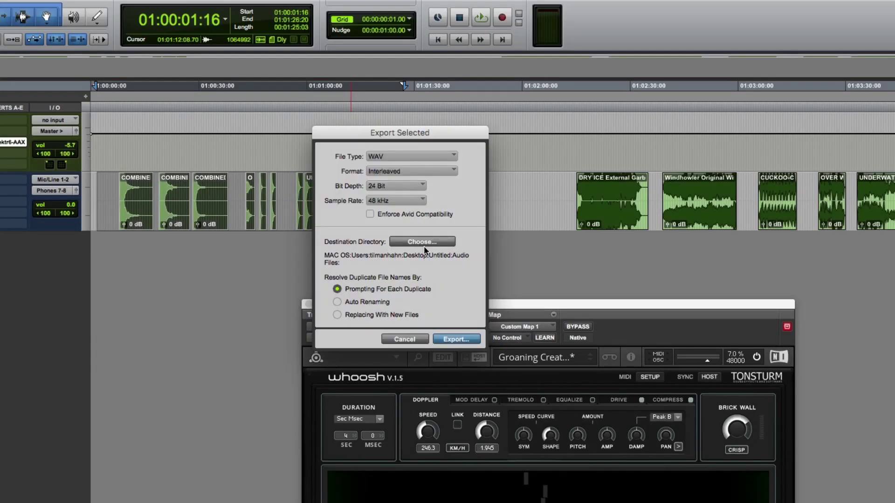
Step: Export the selected clips as WAV files into WHOOSH's User Samples › User Impact folder
left_click(424, 242)
double_click(70, 84)
left_click(76, 97)
double_click(74, 95)
key("Return")
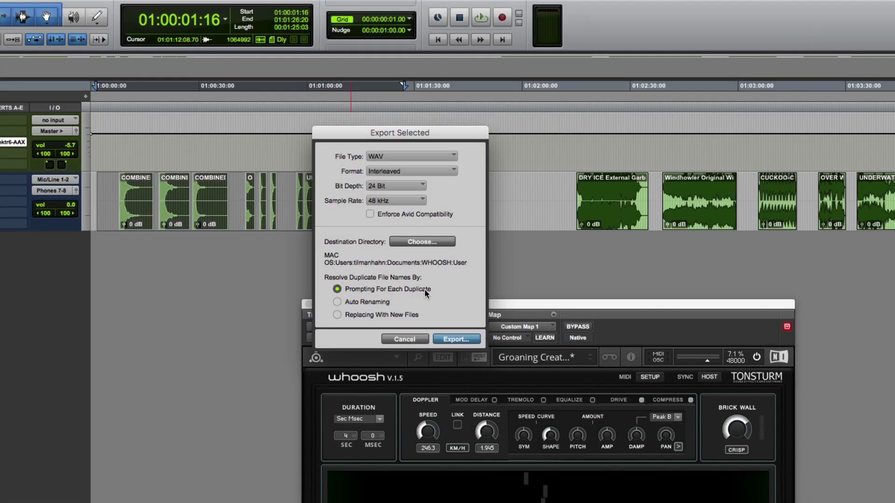
left_click(456, 339)
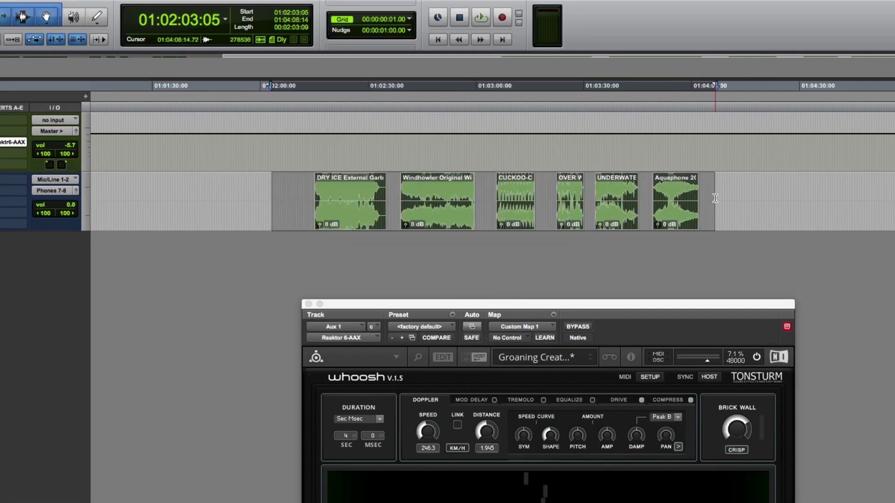
Step: Reopen Export Selected and choose User Samples › User Source as the destination folder
key("super+shift+k")
left_click(434, 242)
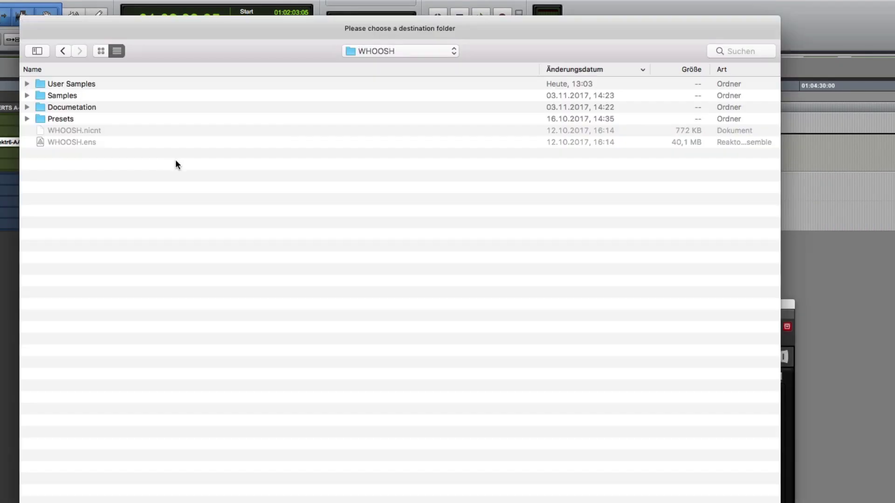
double_click(82, 83)
double_click(75, 93)
key("Return")
Step: Finish the export, then drop the six exported WAVs into Source 1's USER 1 slots
left_click(455, 337)
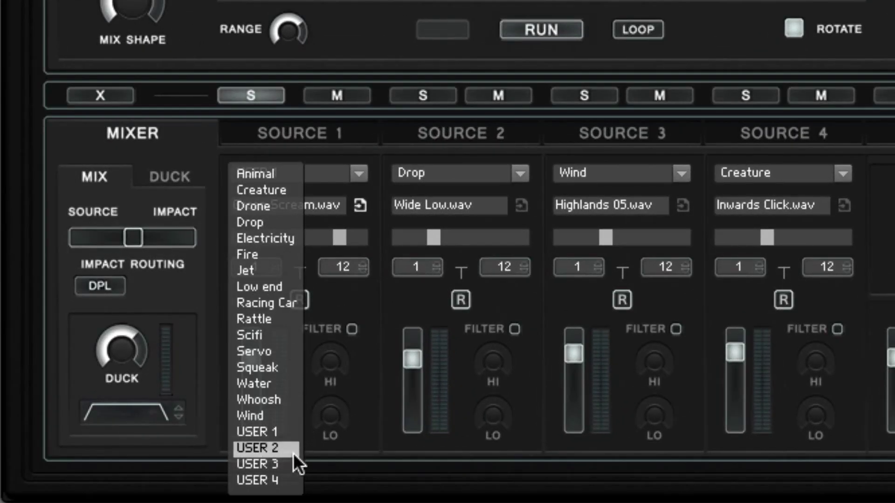
left_click(278, 430)
left_click(360, 205)
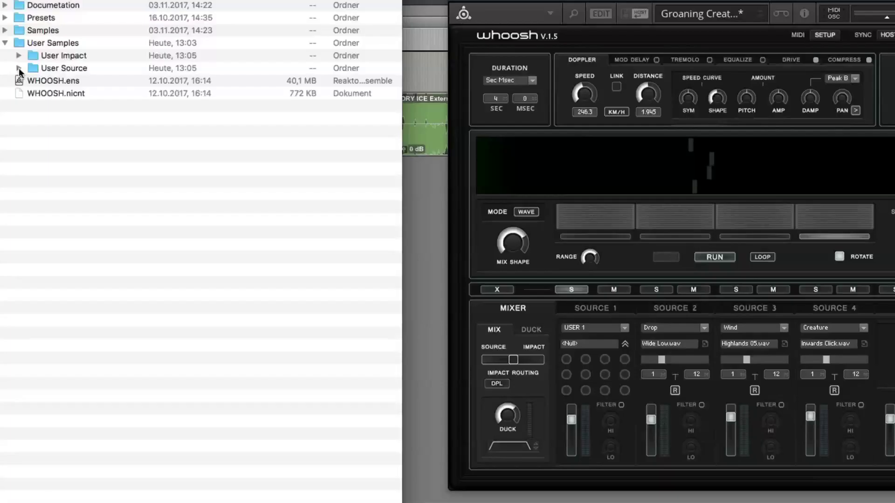
left_click(18, 69)
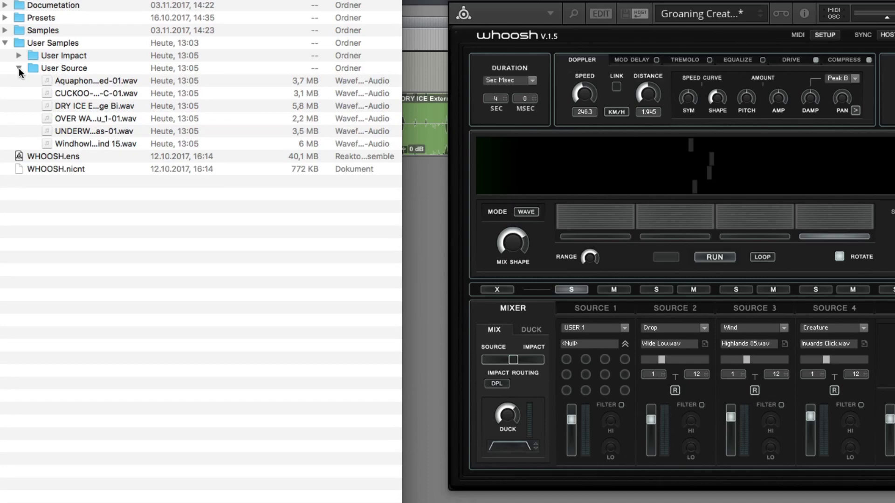
left_click(106, 81)
left_click(97, 145, "shift")
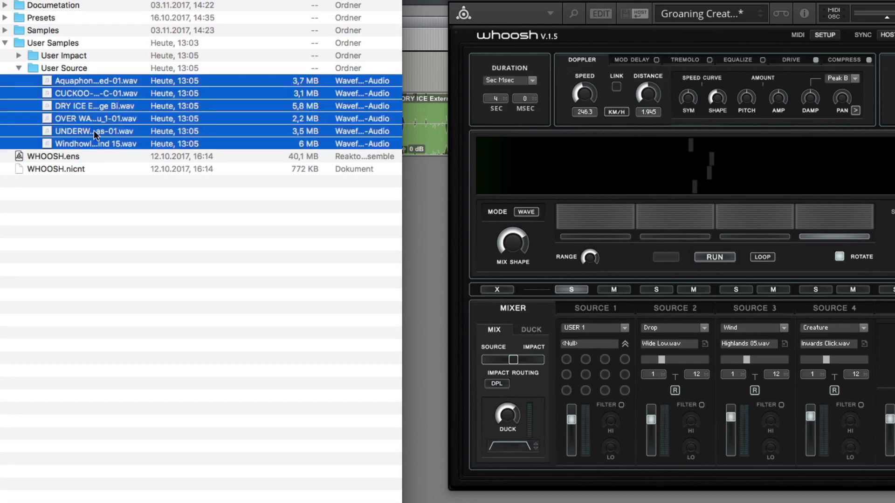
left_click_drag(77, 84, 565, 363)
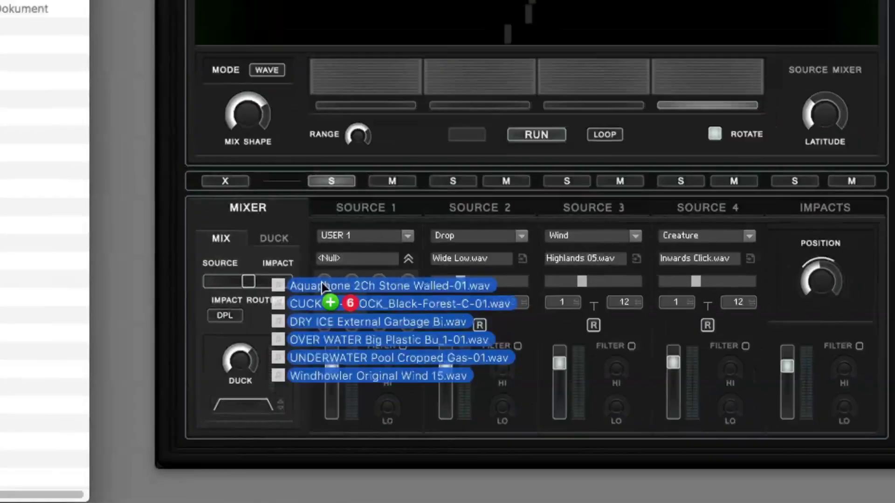
left_click_drag(323, 286, 326, 289)
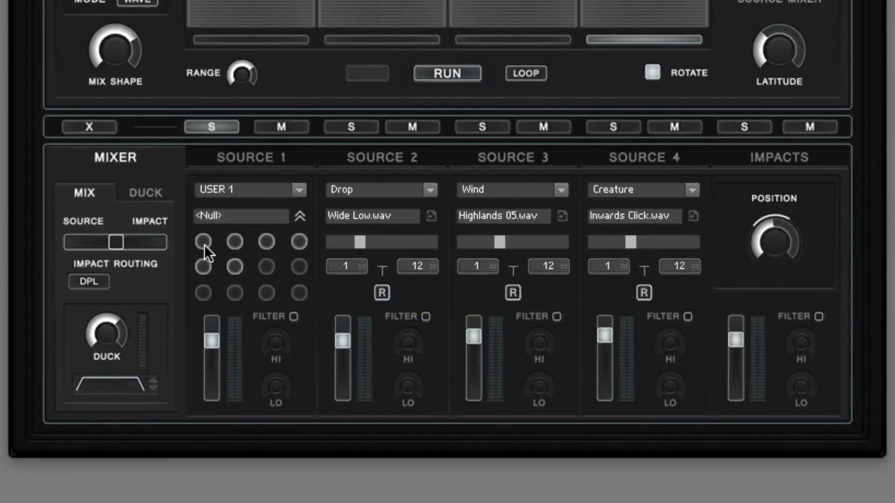
Step: Set Source 2 to USER 1 and step through its user samples in single-sample view
left_click(431, 190)
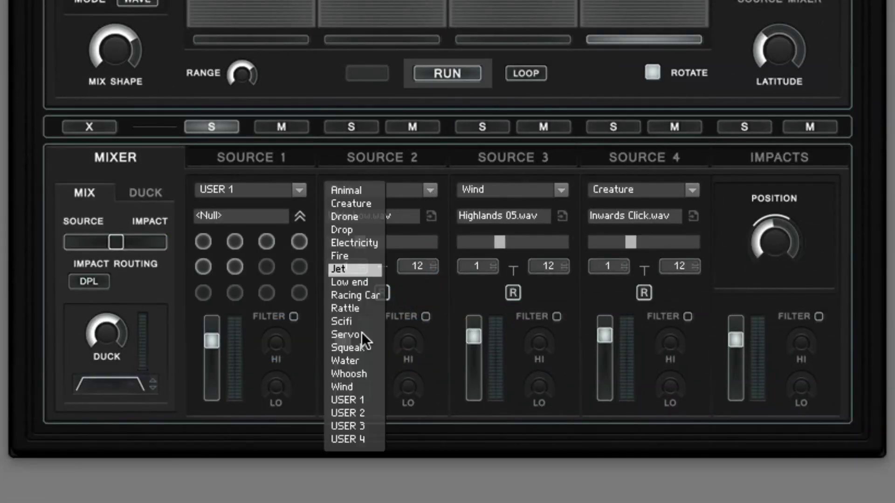
left_click(371, 400)
left_click(433, 216)
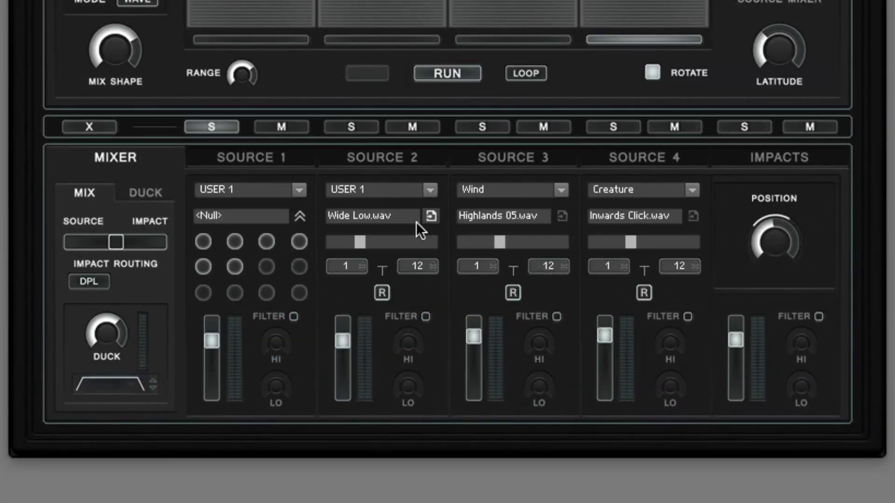
mouse_move(359, 242)
left_mouse_down()
mouse_move(334, 236)
mouse_move(368, 236)
left_mouse_up()
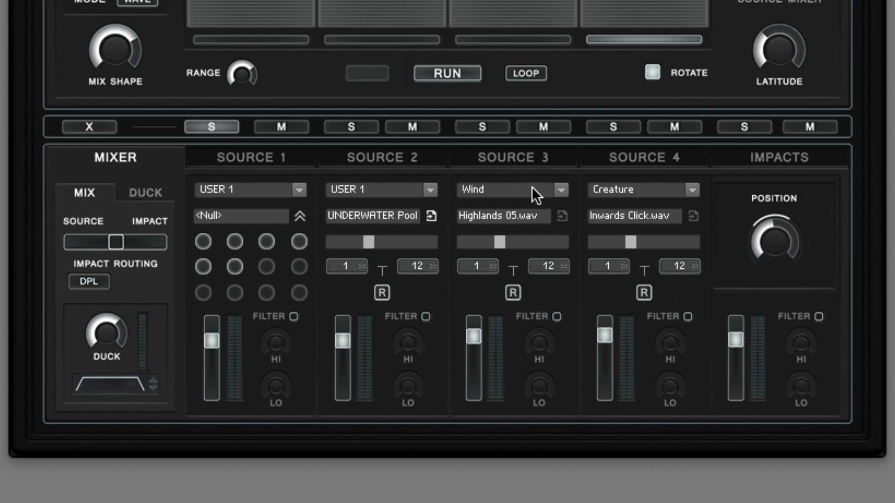
Step: Switch Sources 3 and 4 to USER 1, then dismiss Source 1's slot deletion options
left_click(561, 189)
left_click(480, 188)
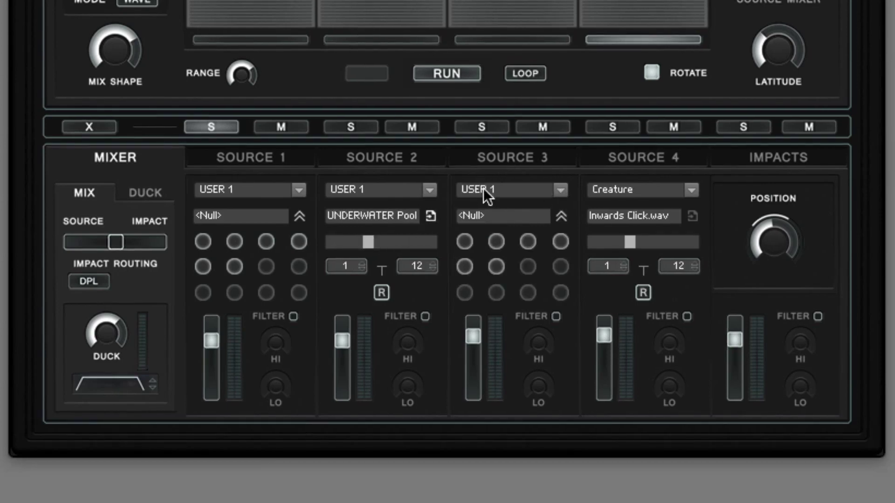
left_click(561, 215)
left_click(680, 190)
left_click(620, 395)
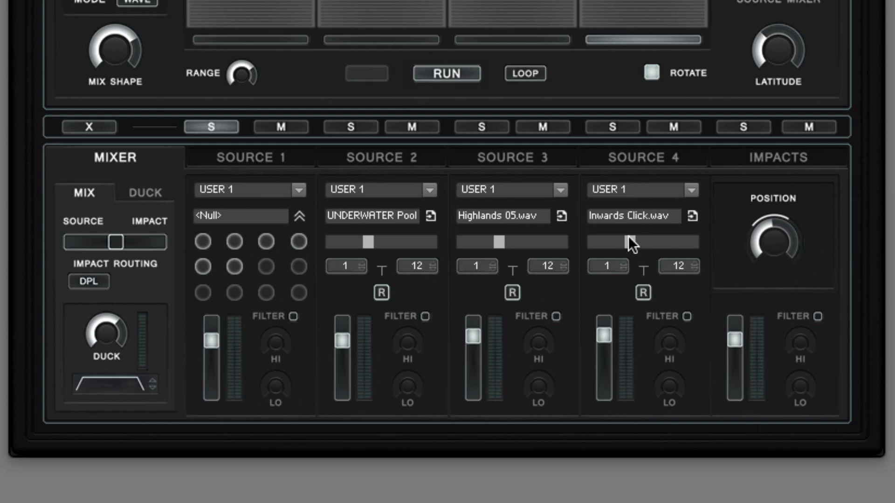
left_click_drag(627, 238, 604, 238)
right_click(236, 241)
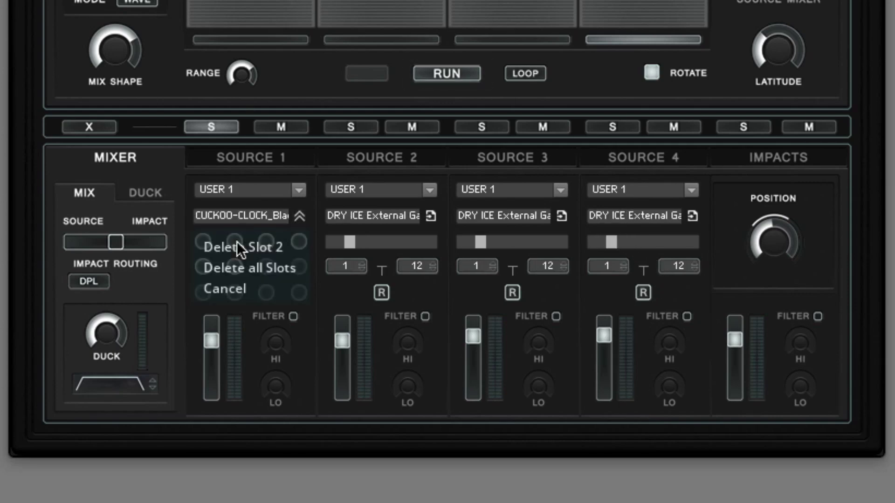
left_click(283, 293)
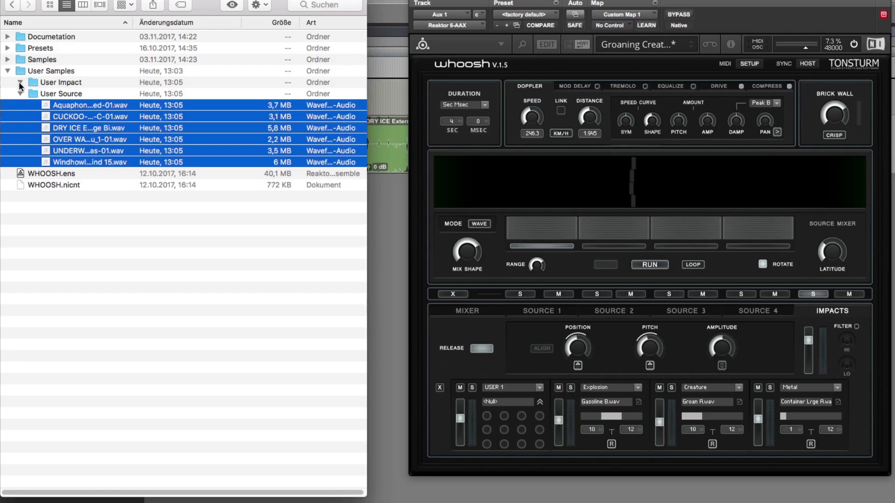
Step: Drag the nine impact WAVs from User Impact onto the first impact slot, shown single-sample
left_click(72, 94)
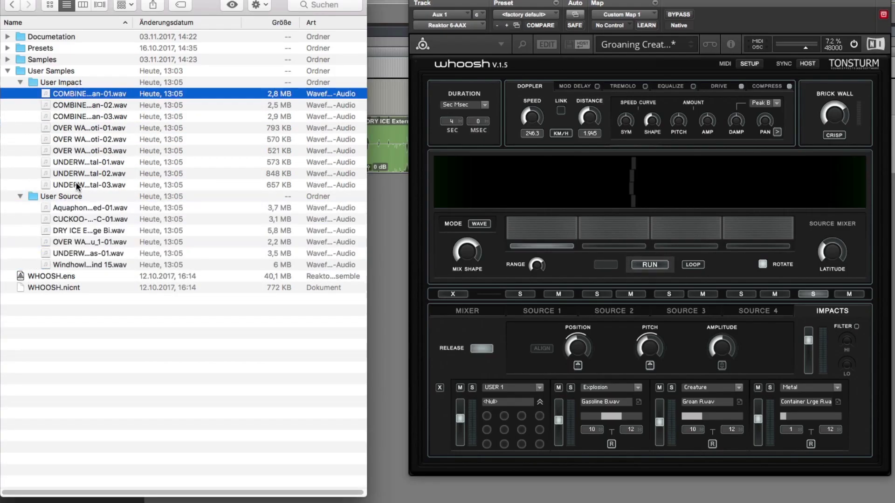
left_click(78, 185, "shift")
left_click_drag(77, 185, 487, 420)
left_click(540, 401)
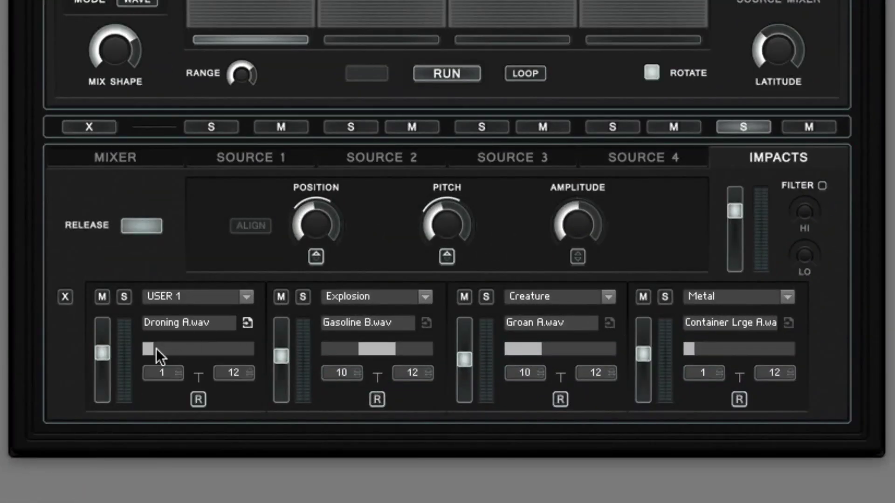
left_click(356, 298)
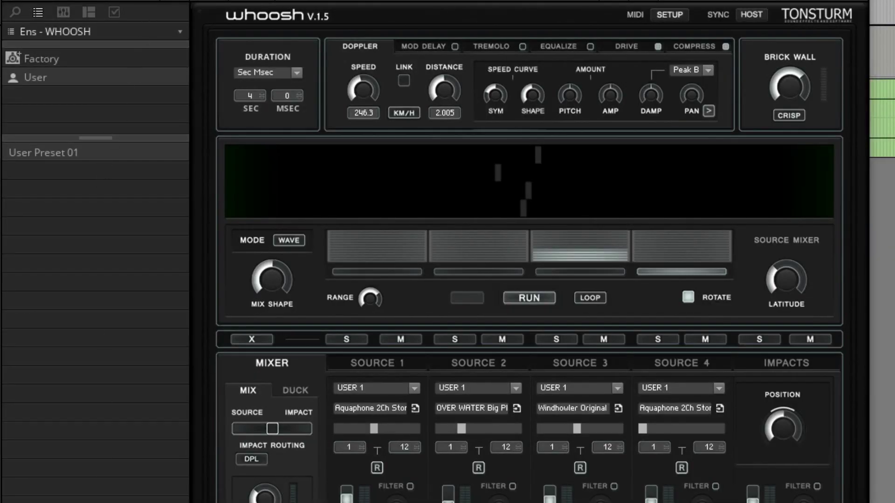
Step: Save the sound as User Preset 02, then try the Dream Racer and Light Cycler presets
left_click(138, 500)
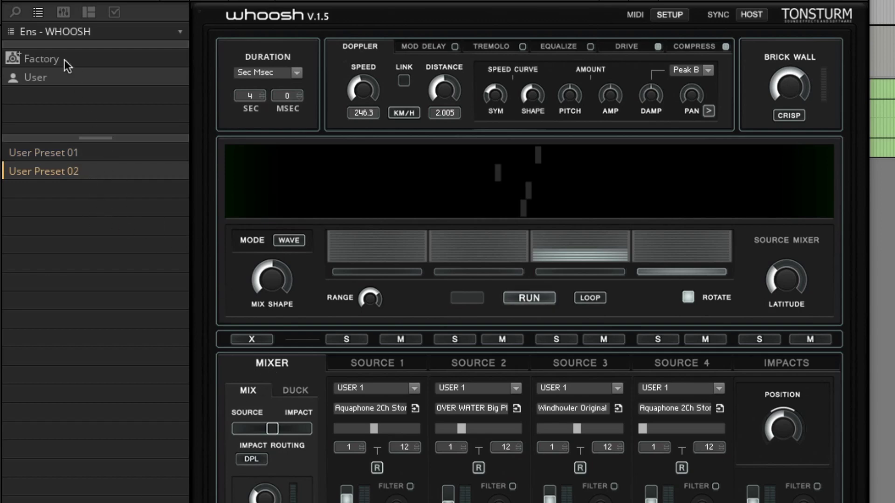
left_click(37, 58)
left_click(66, 96)
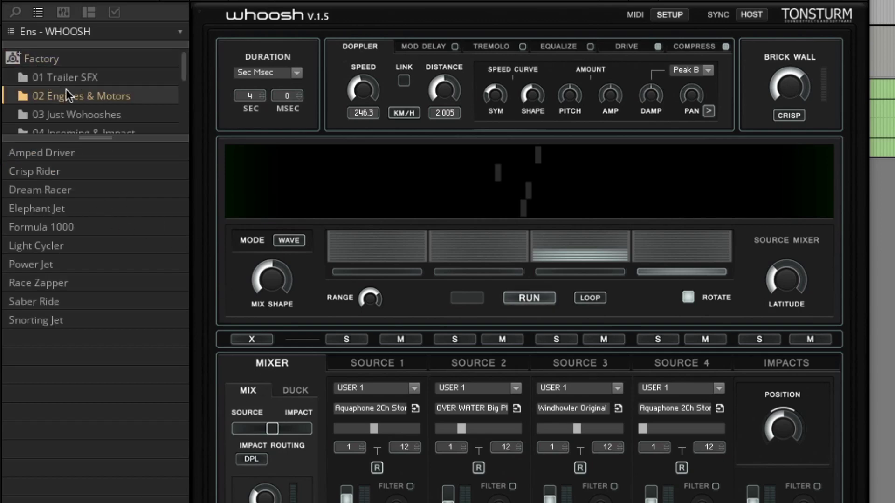
left_click(65, 195)
left_click(65, 239)
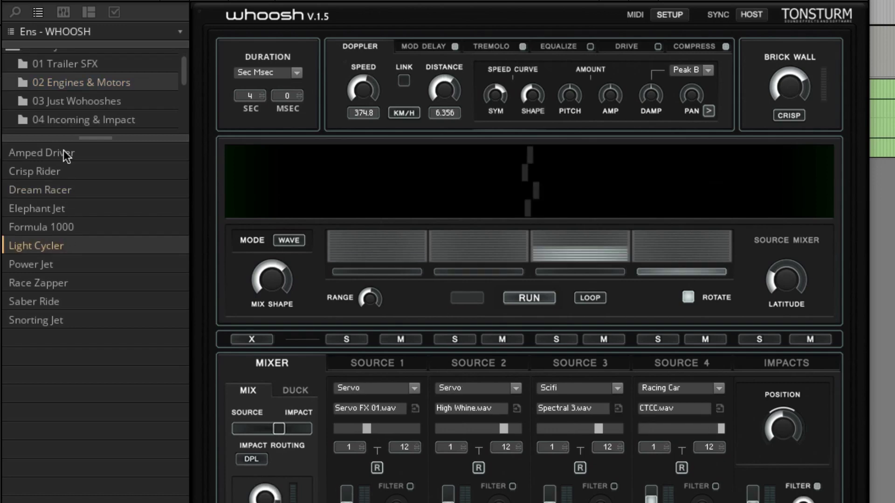
Step: Reload User Preset 02 from the saved user presets list
scroll(75, 70, "up", 1)
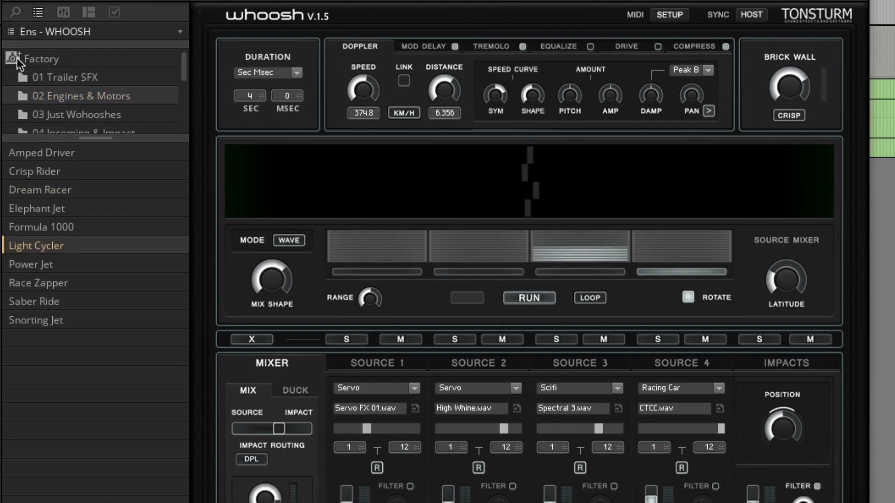
left_click(56, 58)
left_click(43, 77)
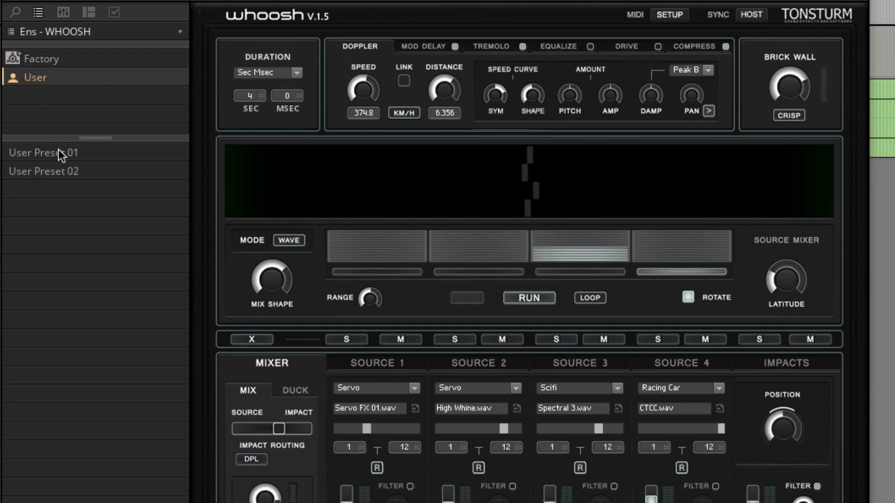
double_click(65, 172)
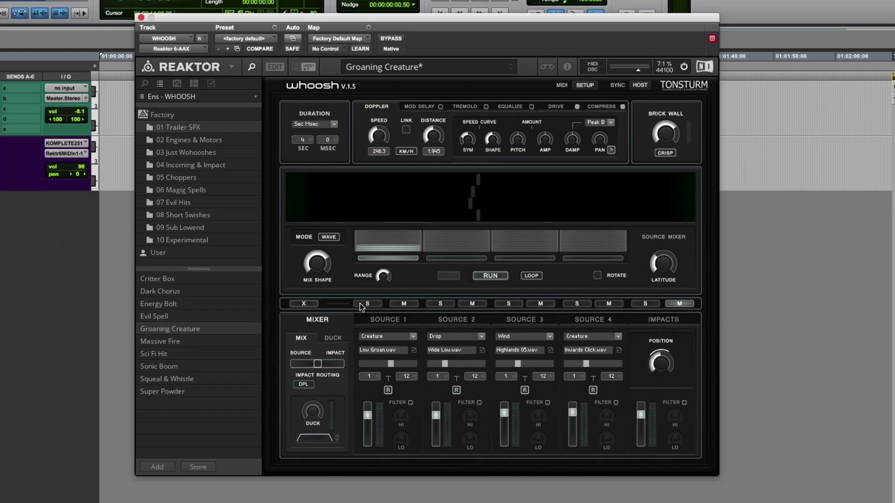
Step: Solo Sources 2, 3 and 4 in turn, then unsolo Source 4
left_click(441, 304)
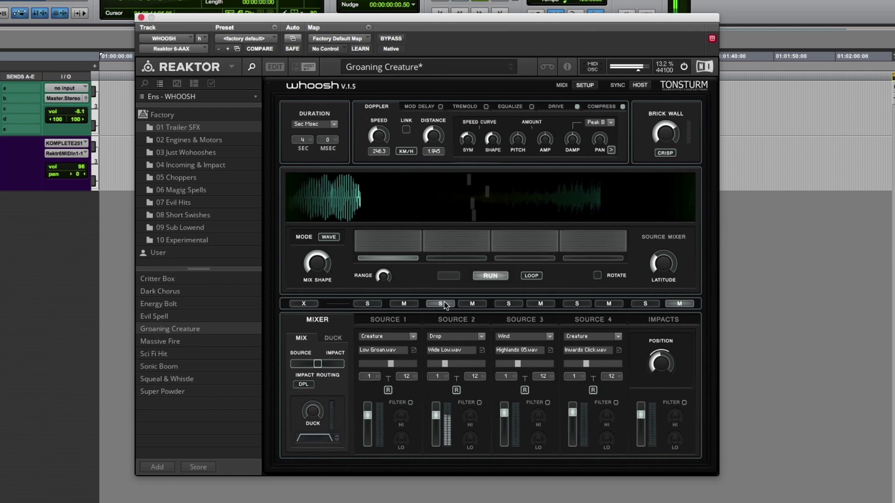
left_click(509, 304)
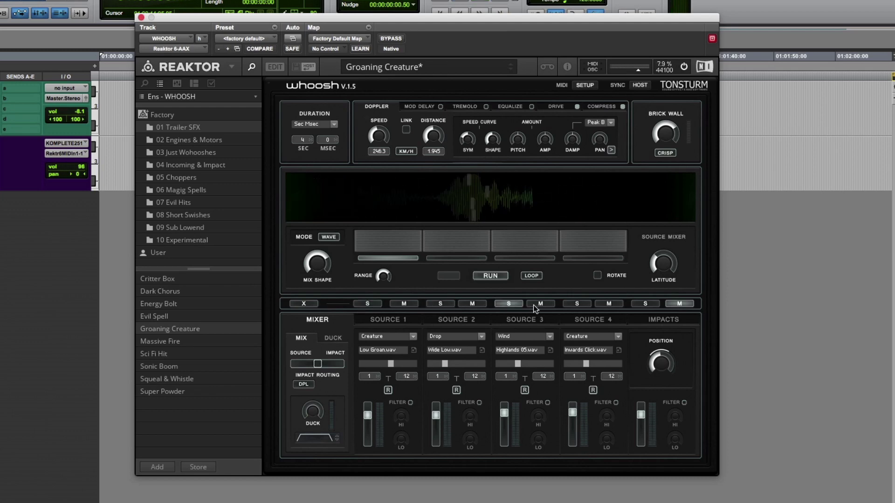
left_click(580, 303)
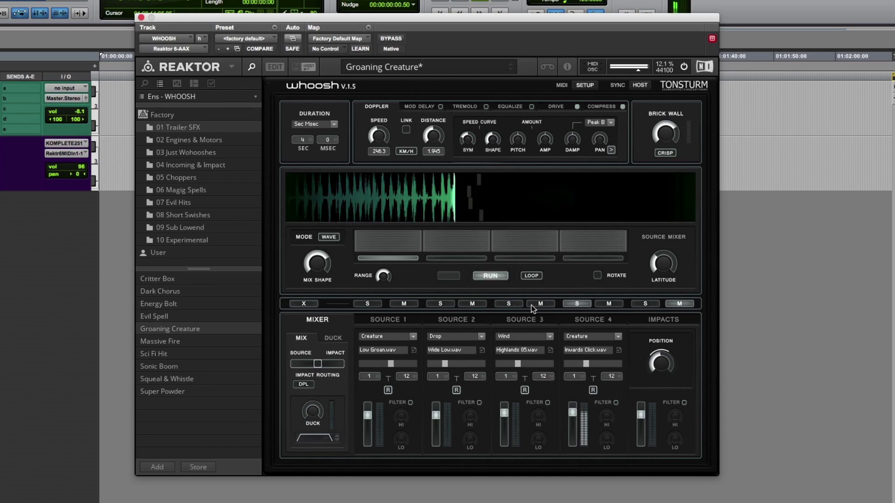
left_click(590, 304)
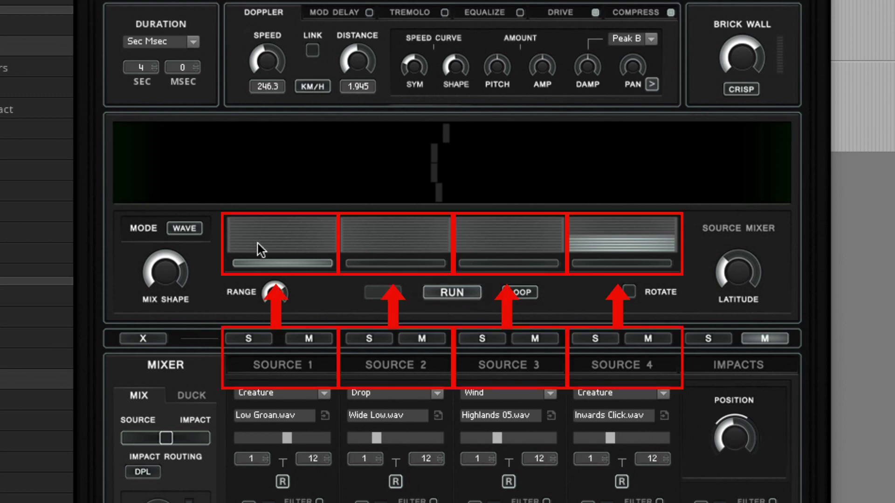
key("space")
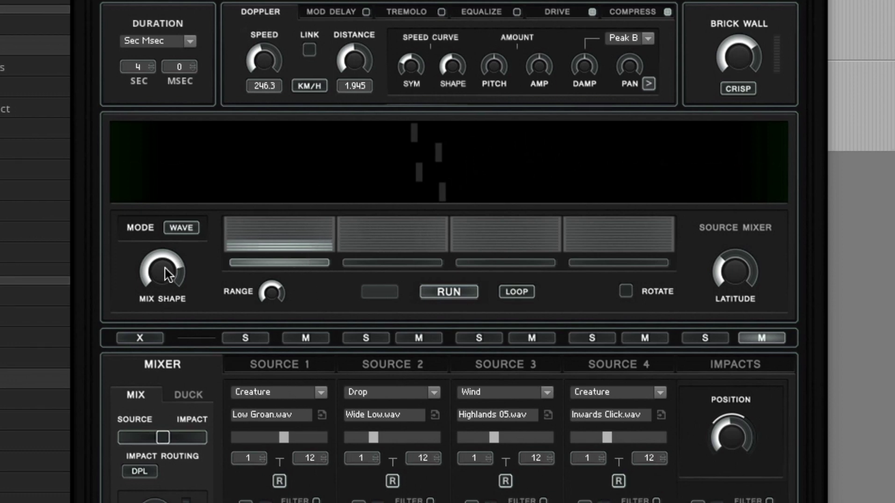
key("space")
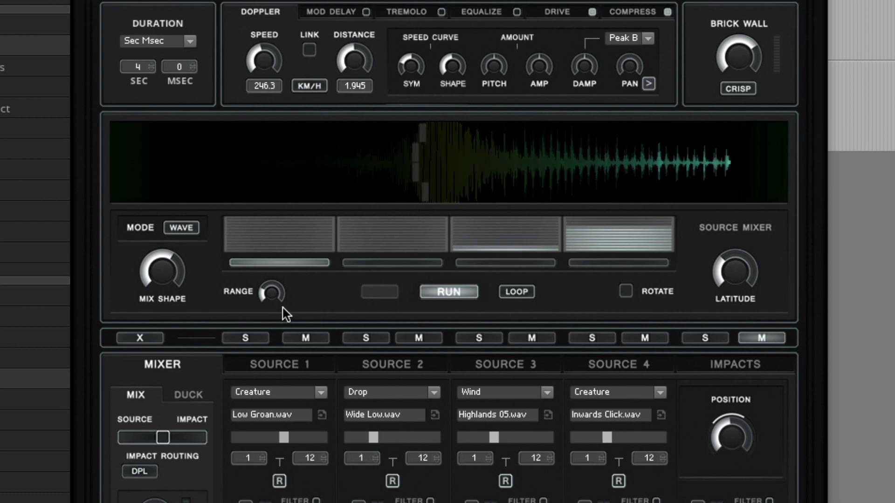
Step: Audition the whoosh from Source 1's pad and replay it, then enable ROTATE
left_click(269, 234)
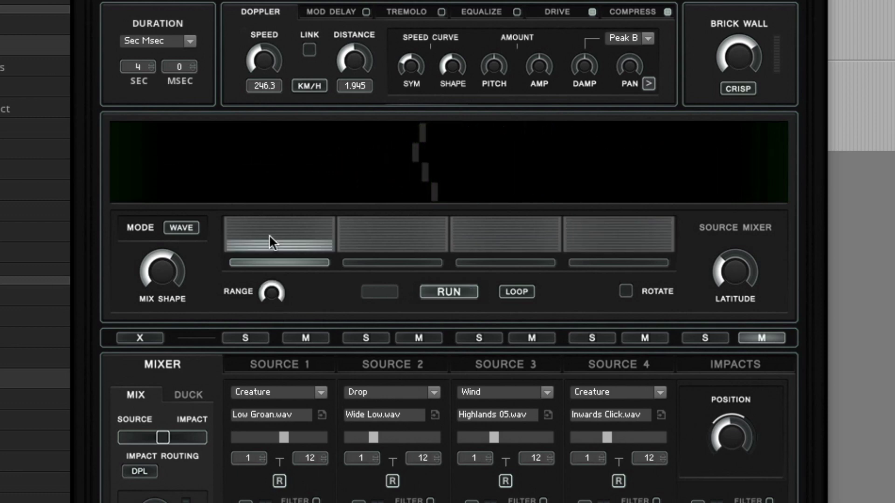
left_click(270, 234)
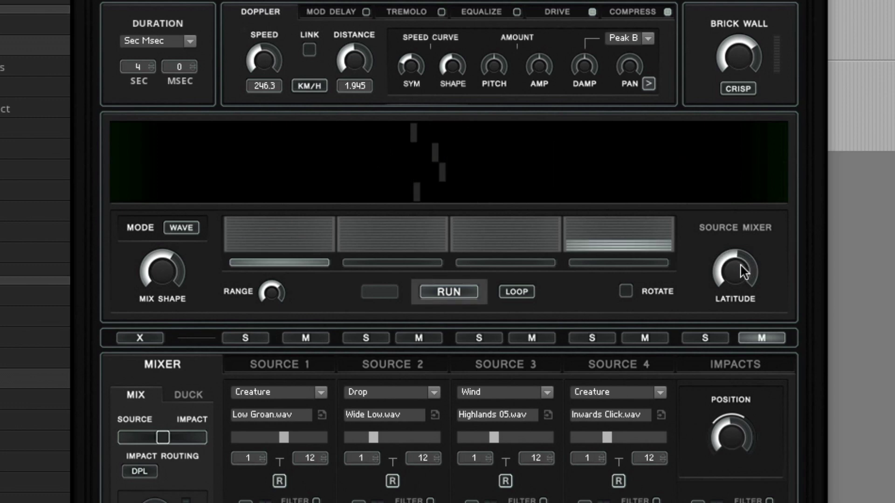
key("space")
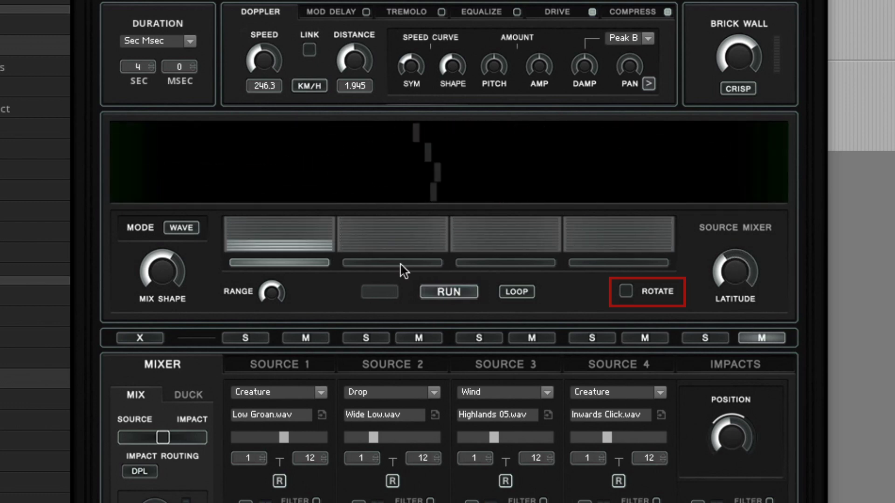
left_click(625, 291)
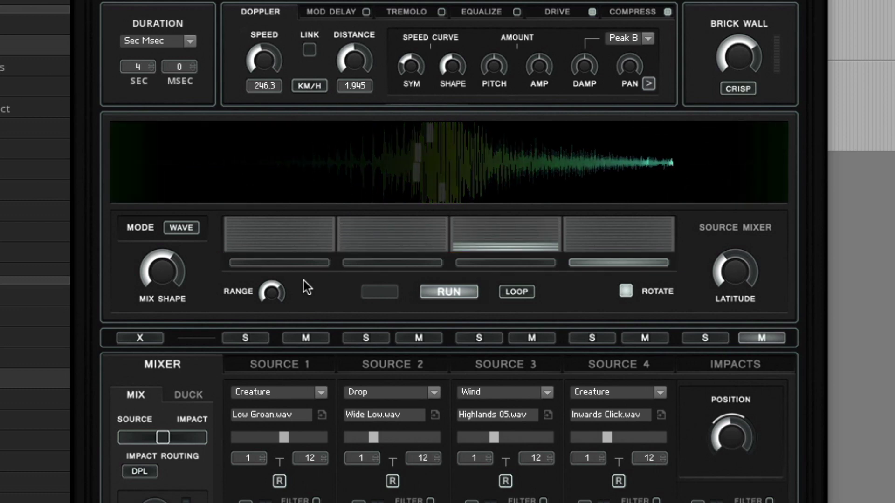
Step: Switch the source MODE from WAVE to RAND for random source mixing
left_click(181, 227)
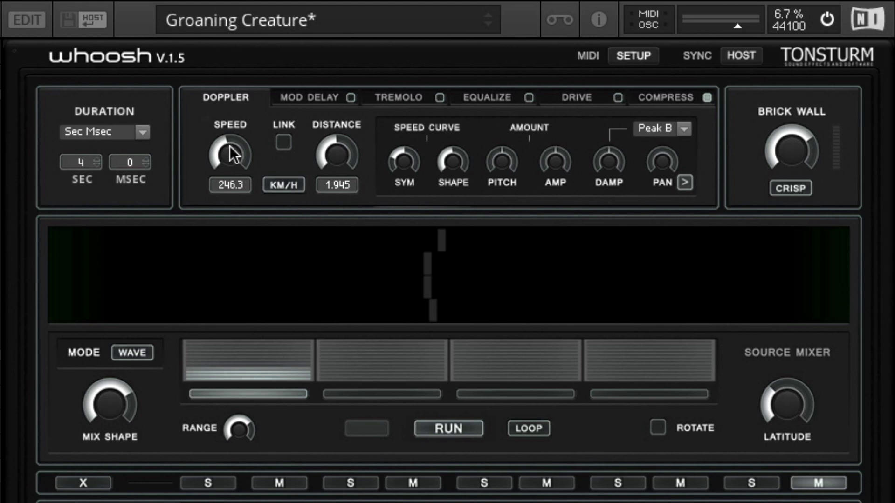
Step: Keep km/h units, set distance and speed while linked (197 km/h, 1.504), then unlink
left_click(294, 187)
left_click(295, 187)
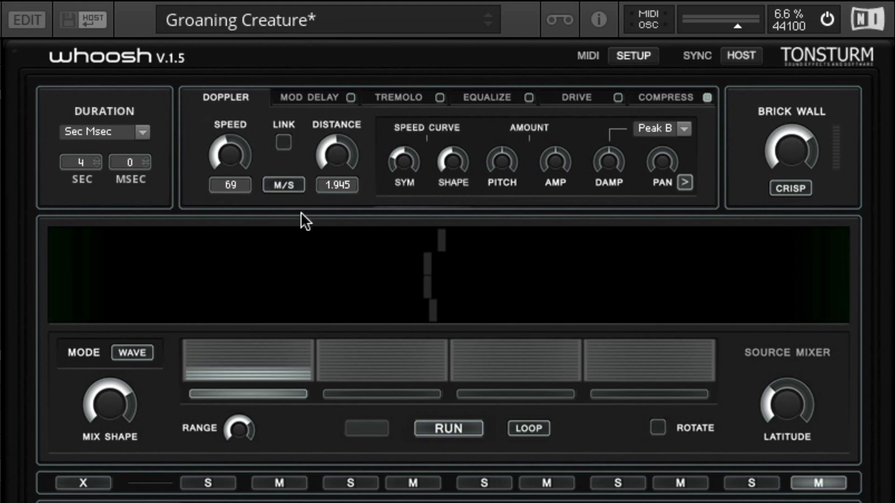
left_click(290, 185)
left_click_drag(339, 156, 341, 146)
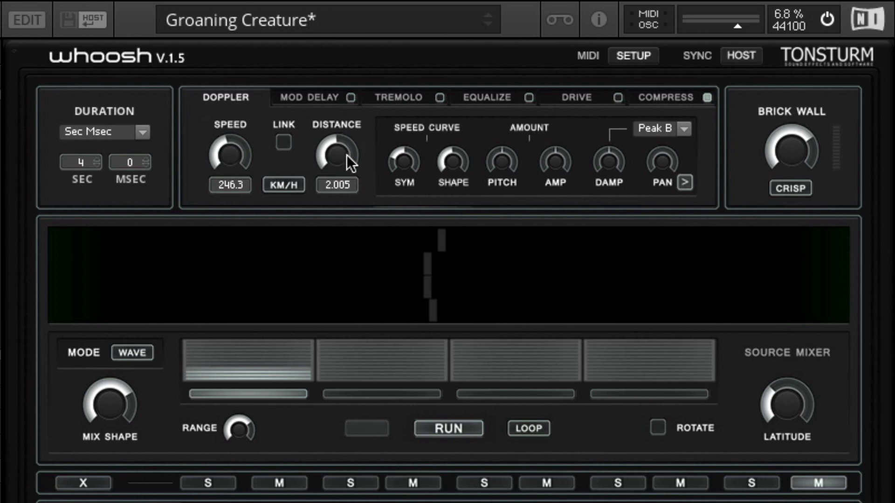
left_click(284, 142)
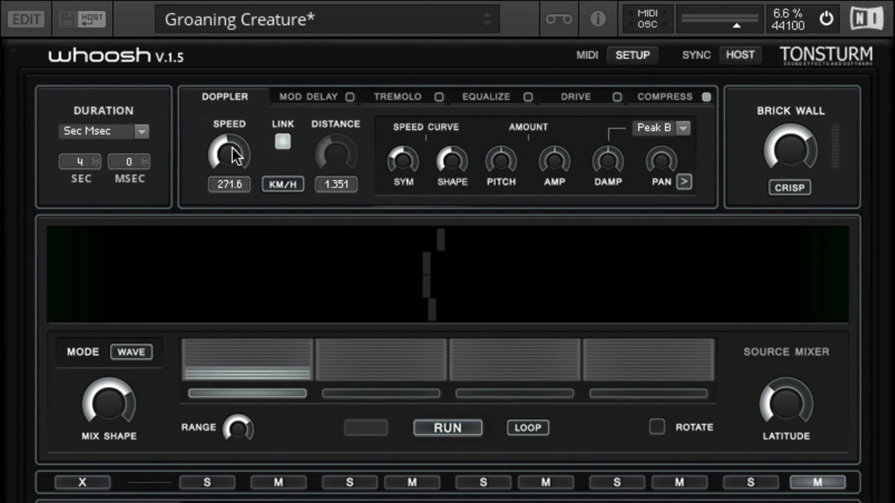
left_click_drag(232, 150, 381, 119)
left_click(279, 144)
Step: Reshape the Doppler speed curve and adjust its symmetry, auditioning the whoosh
left_click_drag(454, 164, 449, 65)
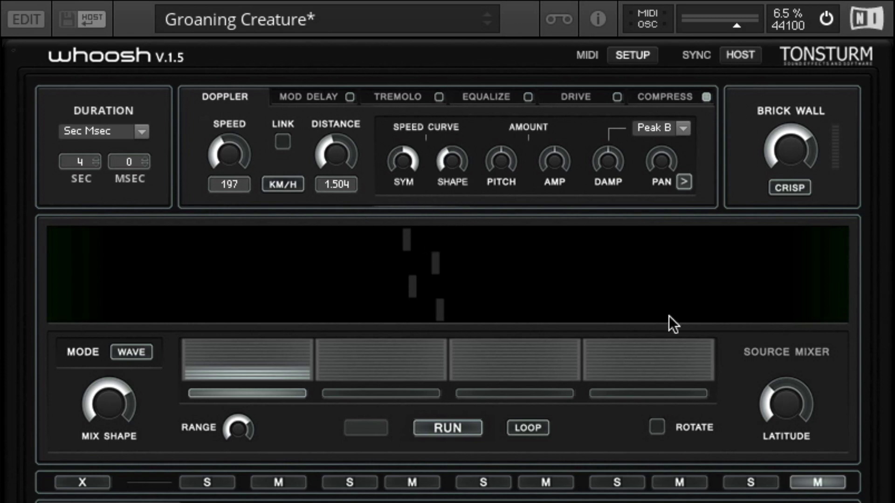
key("space")
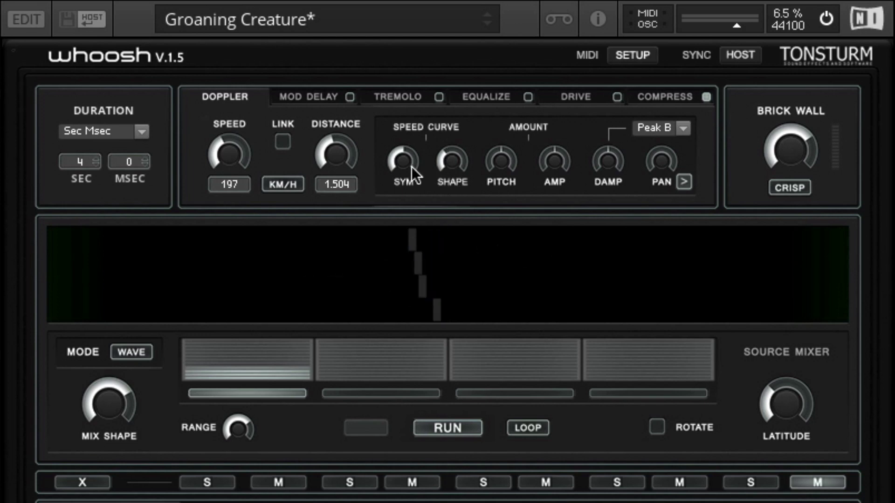
mouse_move(410, 157)
left_mouse_down()
mouse_move(406, 167)
mouse_move(406, 157)
left_mouse_up()
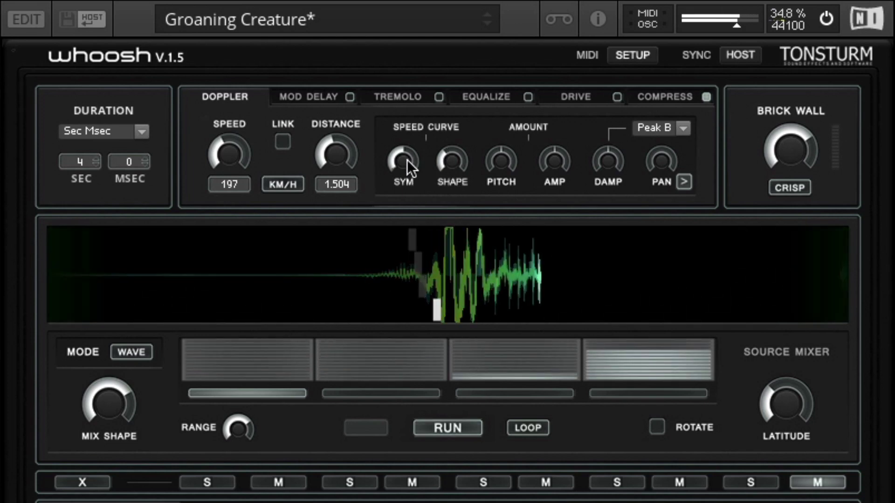
left_click(446, 158)
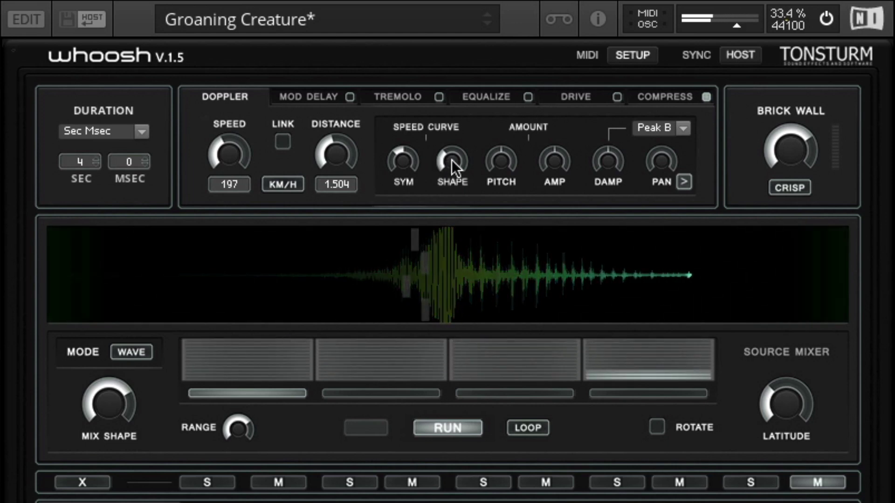
left_click(409, 138)
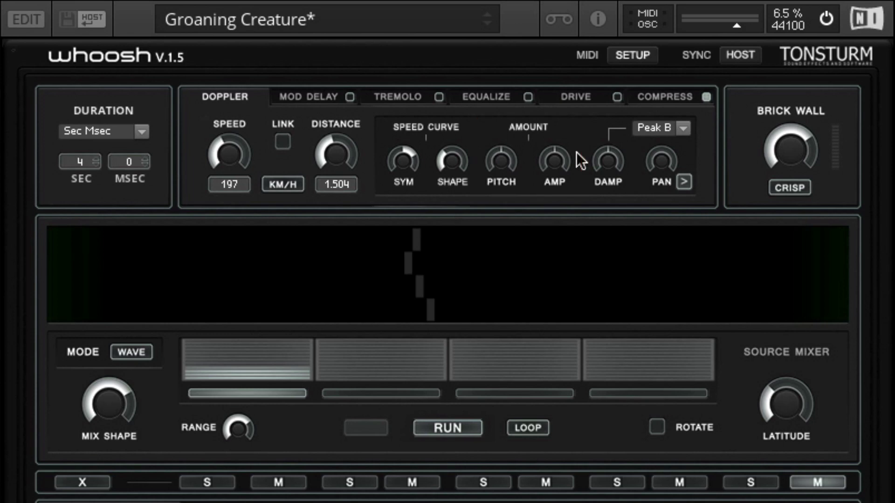
Step: Keep Peak B as the speed curve, increase Doppler panning, and reverse pan direction
left_click(683, 127)
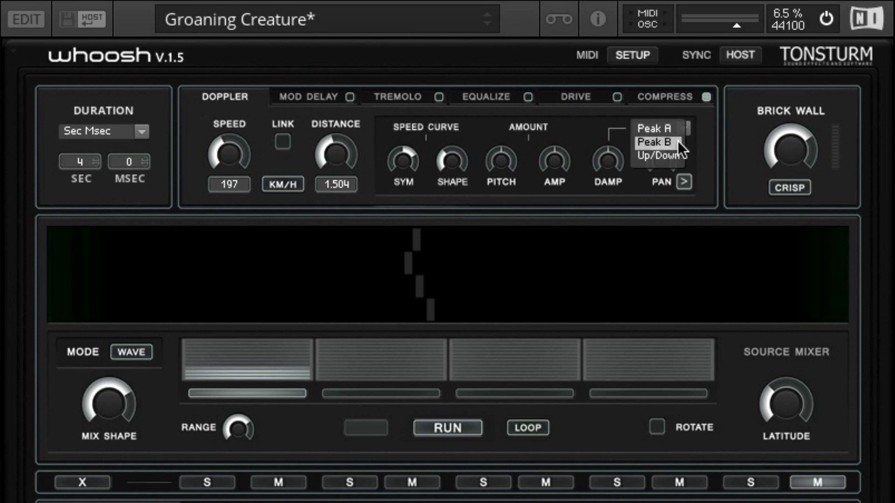
left_click(677, 141)
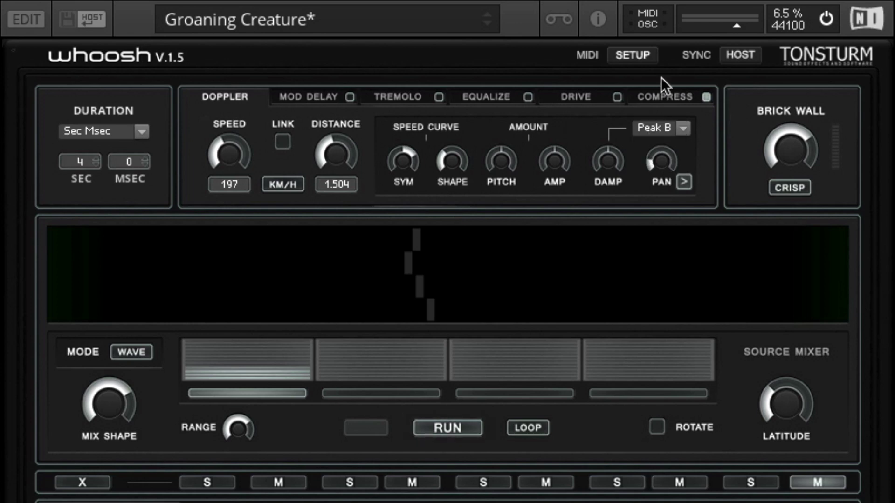
left_click_drag(660, 161, 666, 200)
left_click(683, 185)
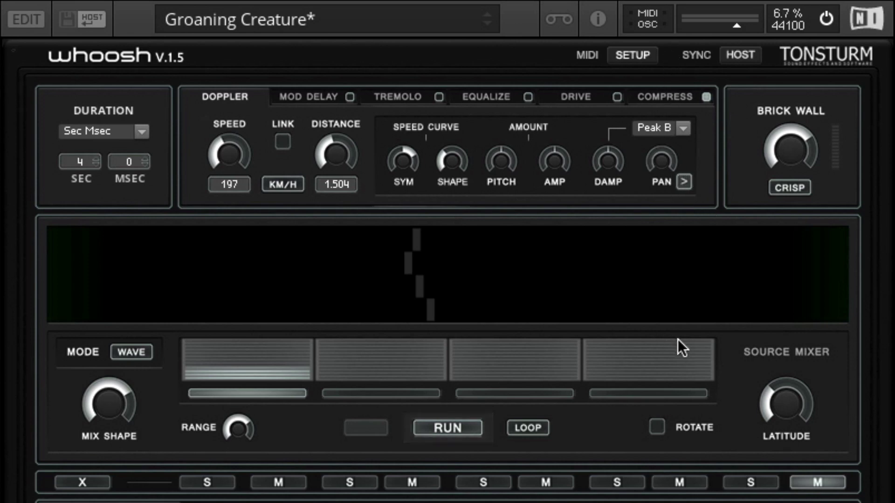
Step: On the Mod Delay page, adjust right and left delay times and cycle LFO 1's waveform
left_click(343, 96)
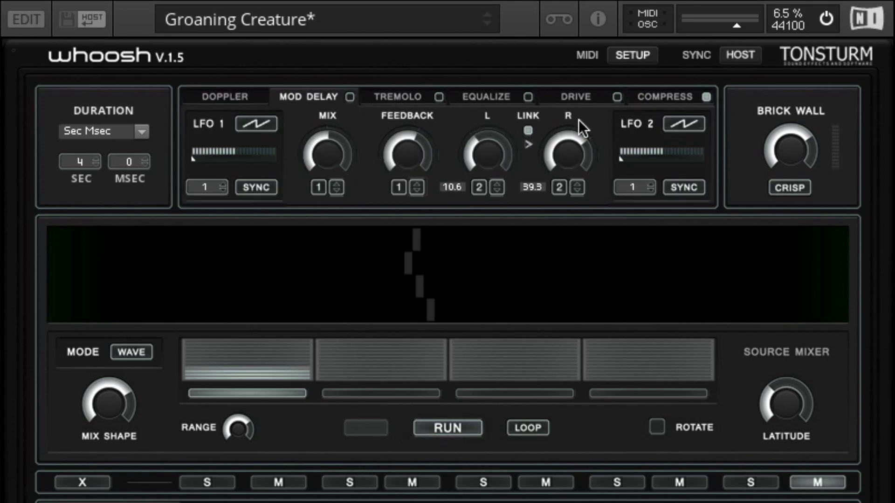
left_click_drag(577, 151, 575, 155)
left_click_drag(488, 147, 508, 165)
left_click(269, 124)
left_click(267, 124)
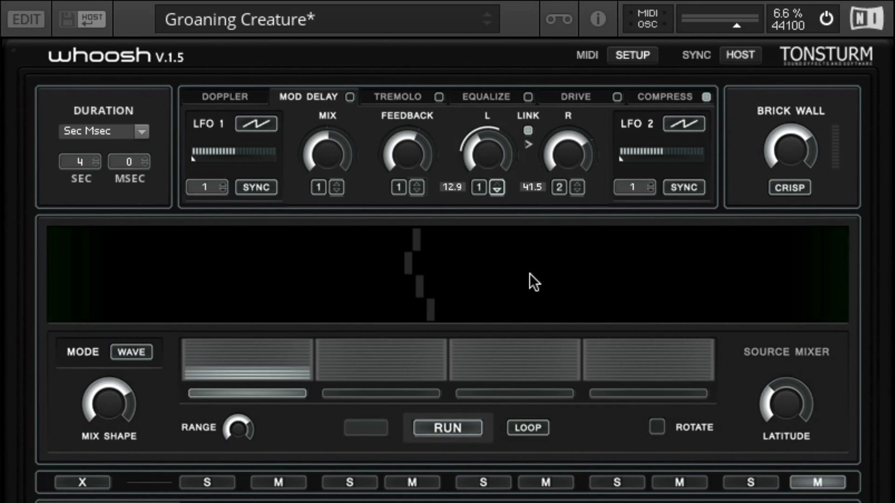
Step: Show the Tremolo page and tick its enable checkbox
left_click(400, 97)
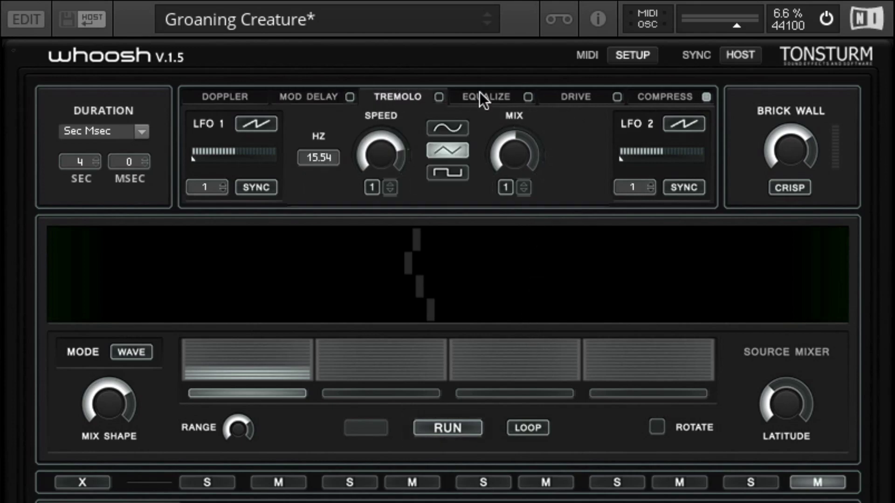
left_click(438, 98)
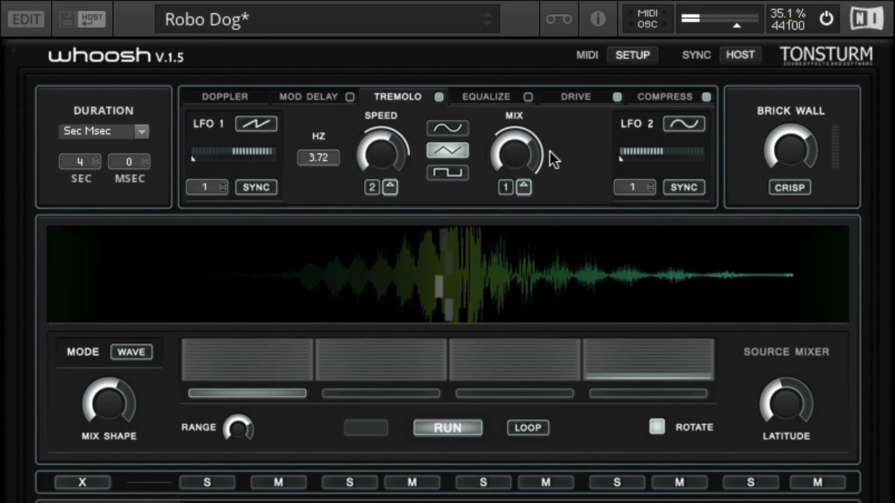
Step: Show the Equalize, Drive and Compress pages in turn, ending on the compressor (ratio 1.6, attack 16, release 35)
left_click(504, 95)
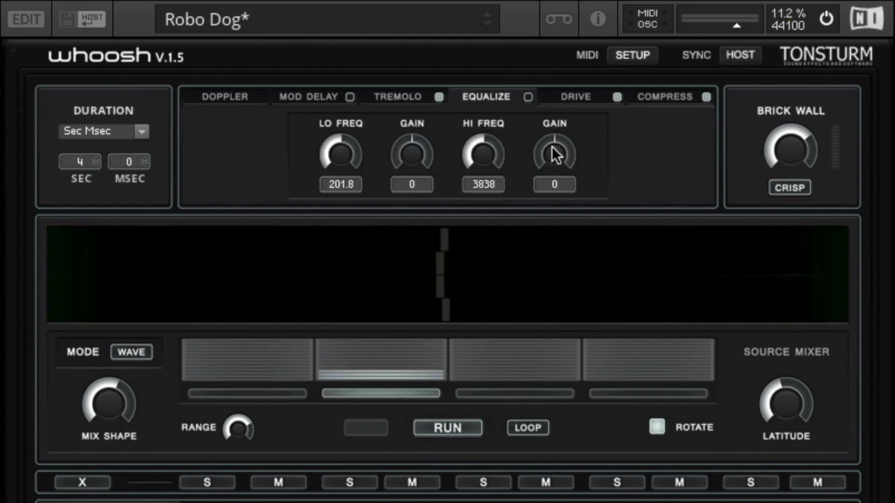
left_click(577, 101)
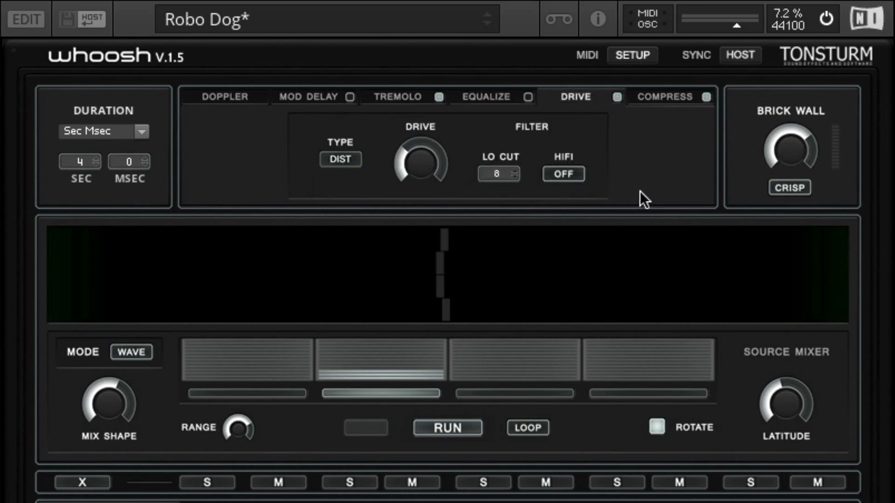
left_click(680, 97)
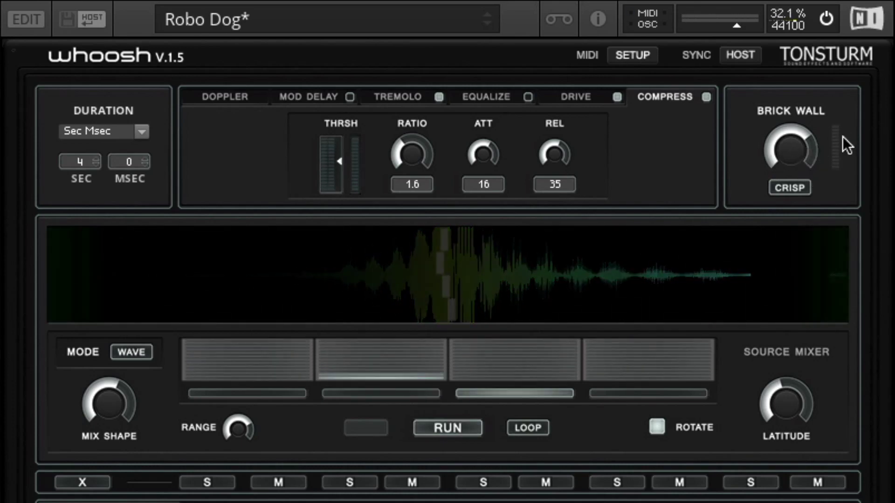
Step: Set the brick-wall limiter back to crisp, show the Impacts page and solo the Creature impact (Angry C.wav)
left_click(800, 189)
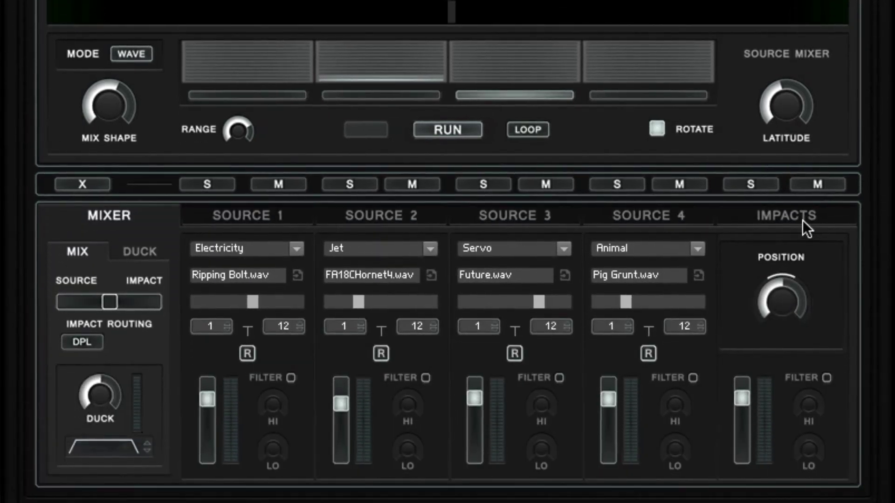
left_click(801, 220)
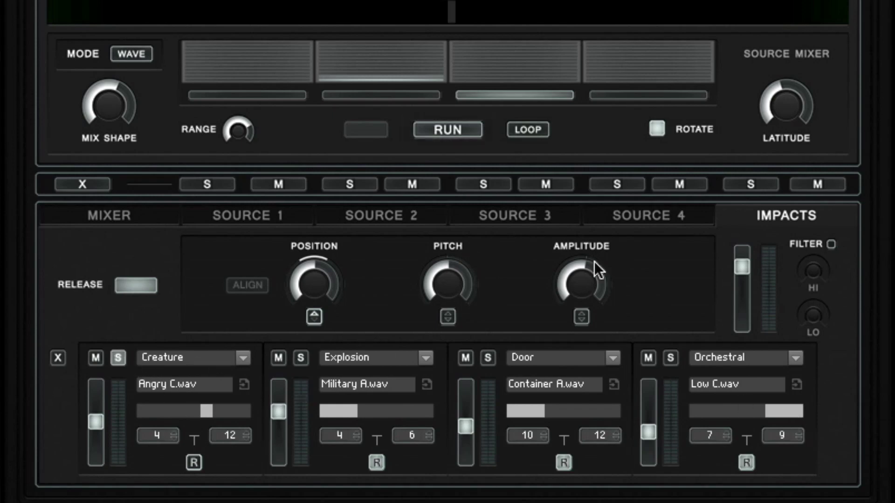
left_click(751, 184)
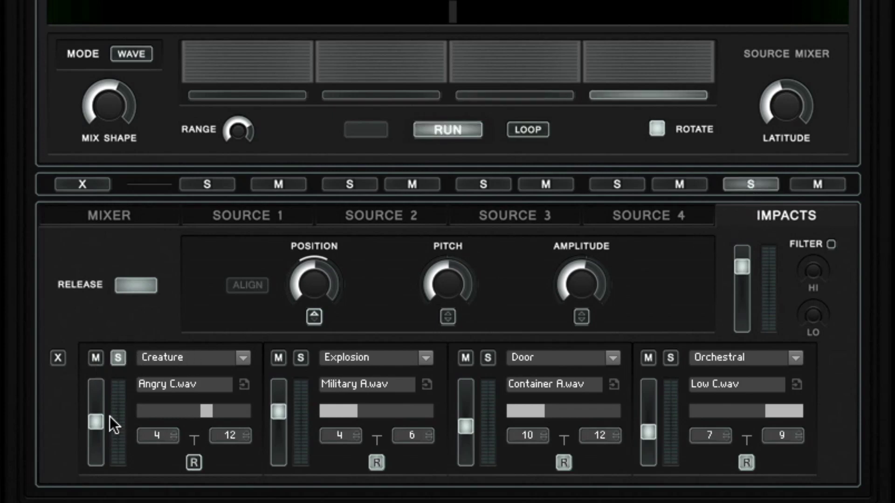
Step: Set impact 1 to the Explosion category and step through its samples to Military A.wav
left_click(149, 358)
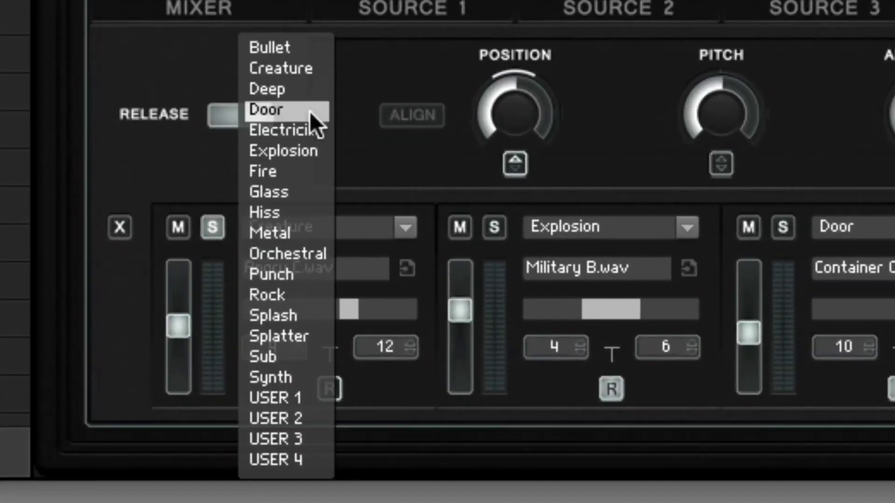
left_click(289, 153)
left_click_drag(345, 310, 243, 309)
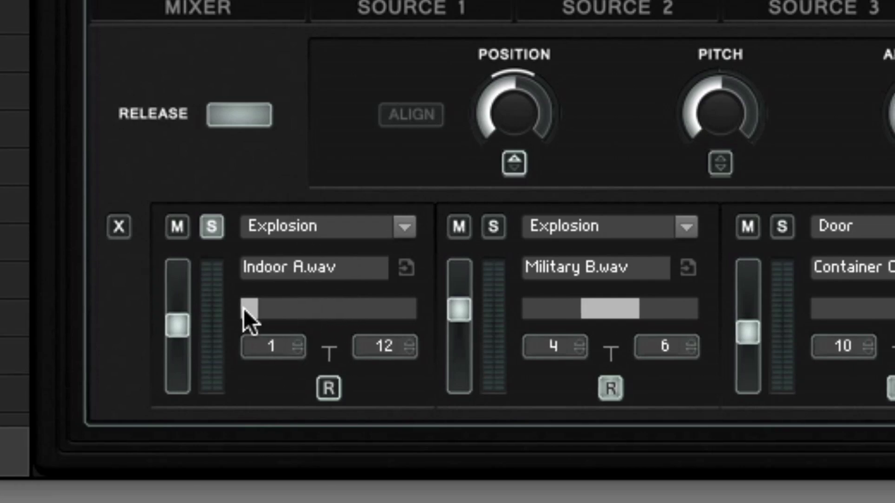
left_click_drag(248, 314, 180, 340)
Step: Narrow impact 1's sample range to 4–6, auditioning Indoor and then Military A, B and C samples
left_click_drag(404, 353, 407, 502)
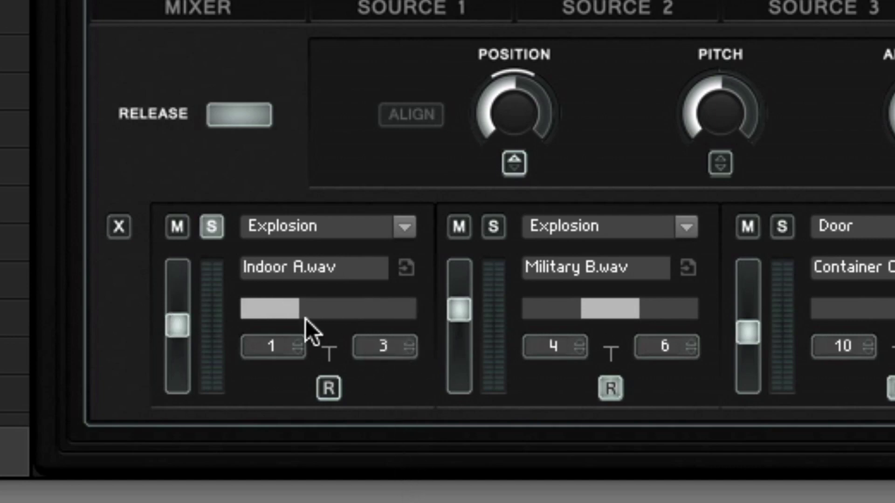
left_click_drag(311, 304, 243, 309)
left_click_drag(305, 308, 257, 305)
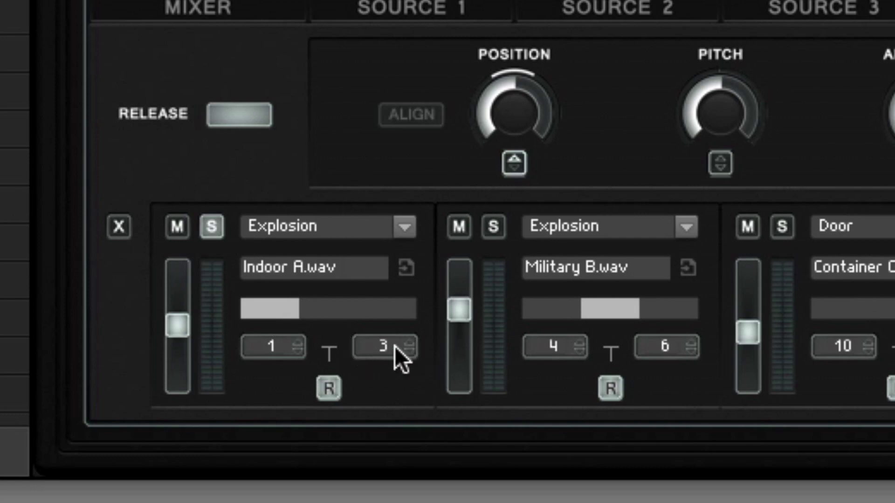
left_click_drag(393, 345, 408, 284)
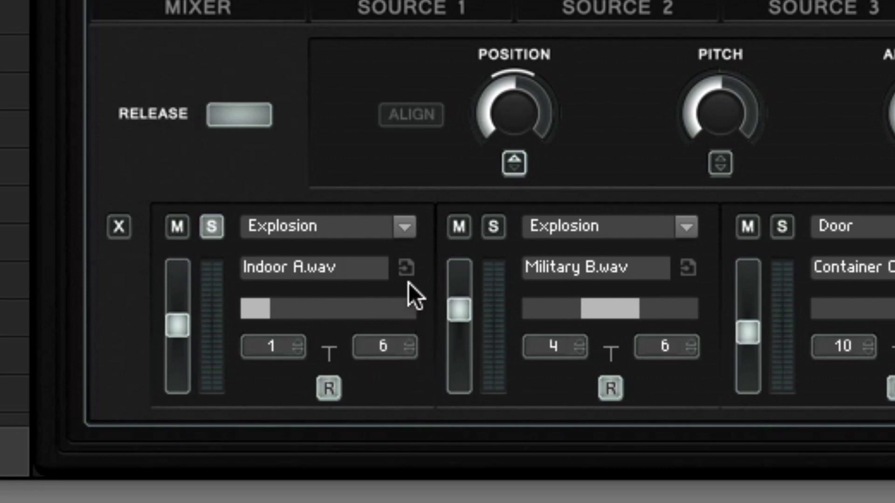
left_click_drag(354, 308, 273, 307)
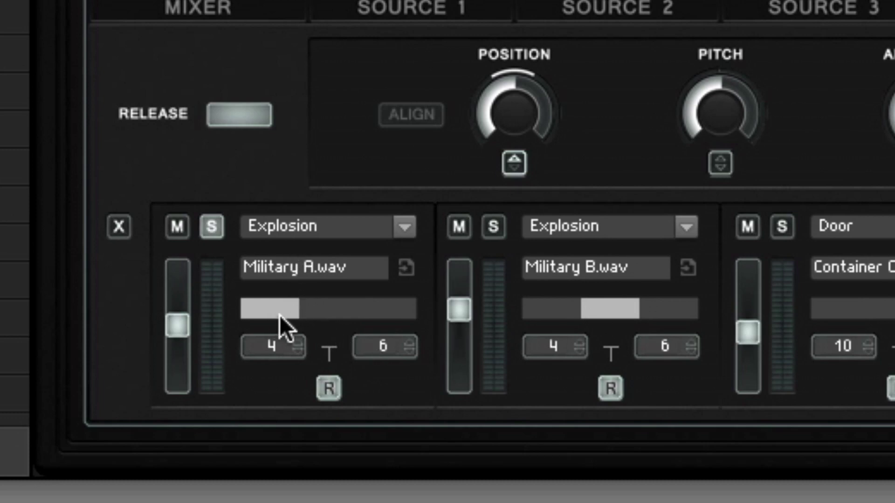
left_click_drag(293, 319, 269, 305)
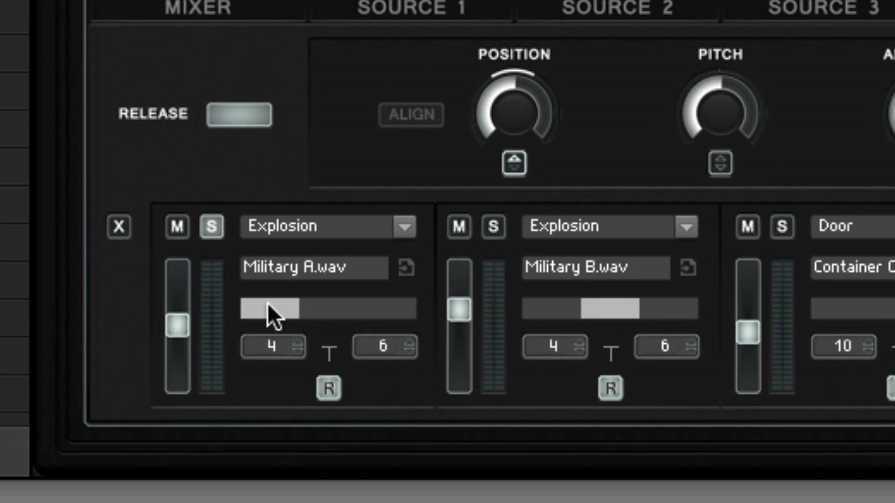
Step: Re-roll the impact samples, try pitch and near-full amplitude modulation, then turn both off
left_click(328, 387)
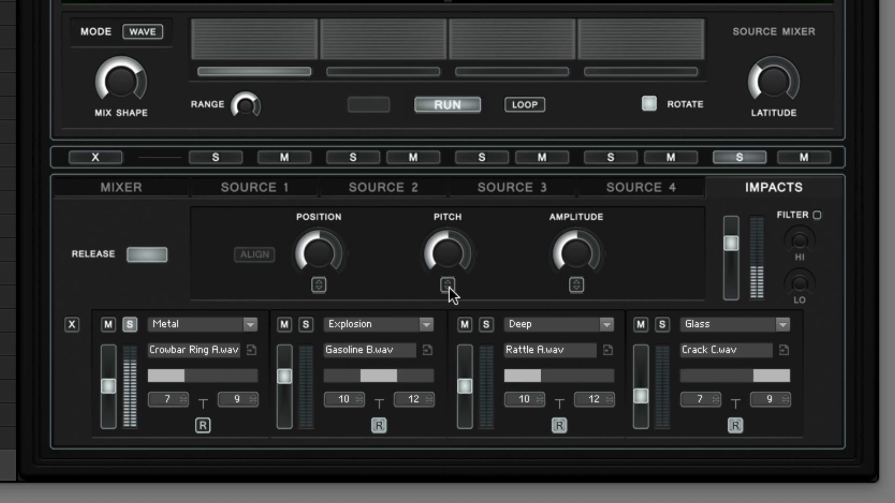
left_click_drag(450, 285, 462, 192)
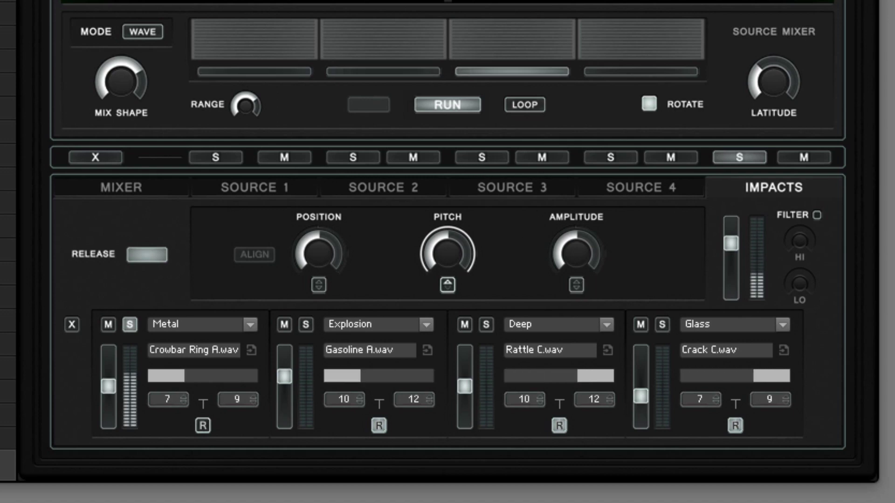
left_click(580, 286)
left_click_drag(589, 234, 591, 166)
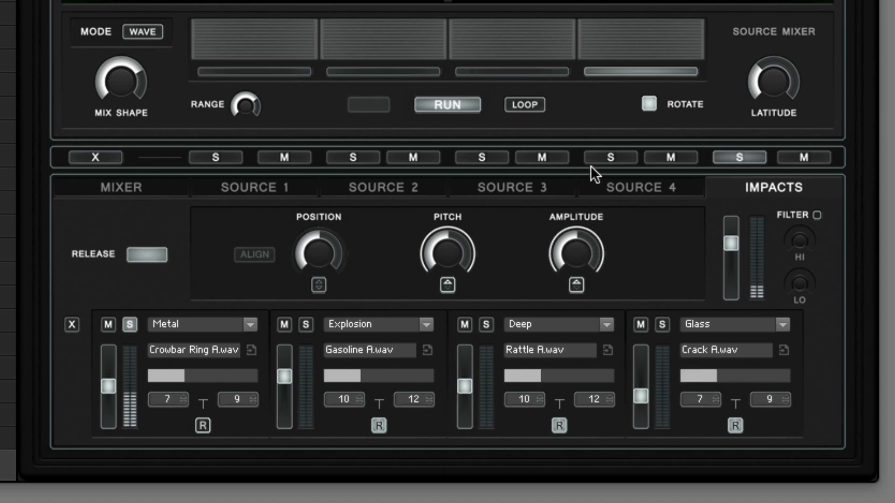
left_click(446, 285)
left_click(577, 286)
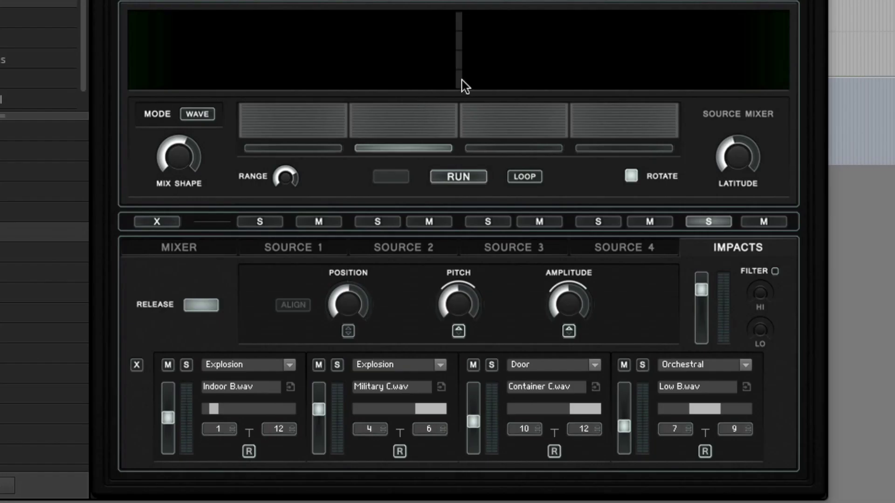
Step: Place and shift impact points along the timeline so the impacts stagger, then play the whoosh
left_click(412, 79)
left_click(441, 81)
left_click_drag(531, 82, 482, 75)
left_click_drag(461, 44, 521, 44)
left_click(497, 84)
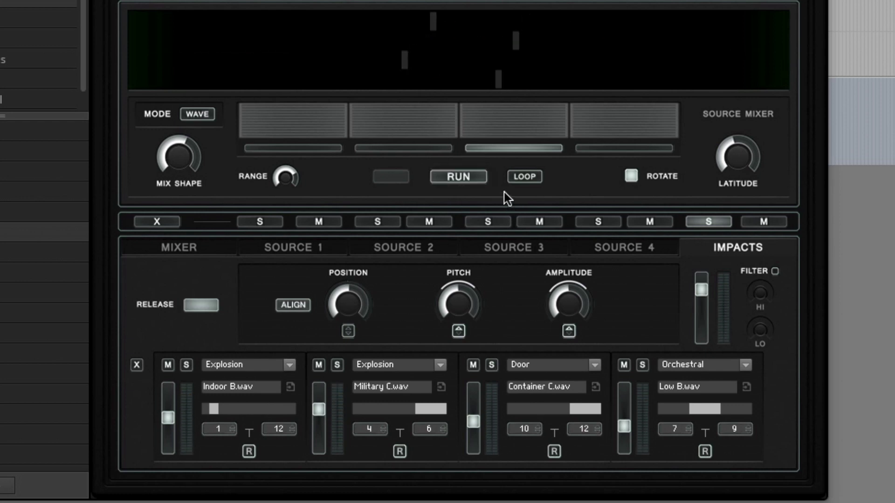
Step: Align all four impacts at one point, then enable position modulation and raise it slightly
left_click(301, 307)
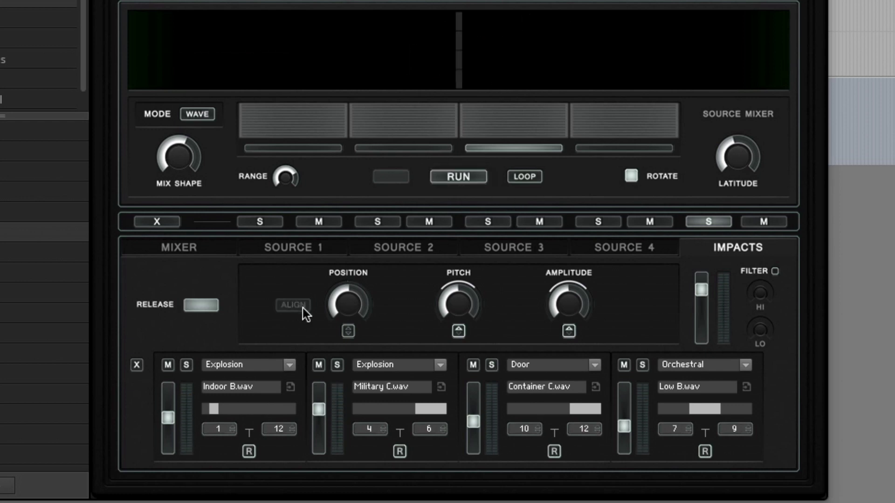
left_click(348, 331)
left_click_drag(362, 288, 363, 276)
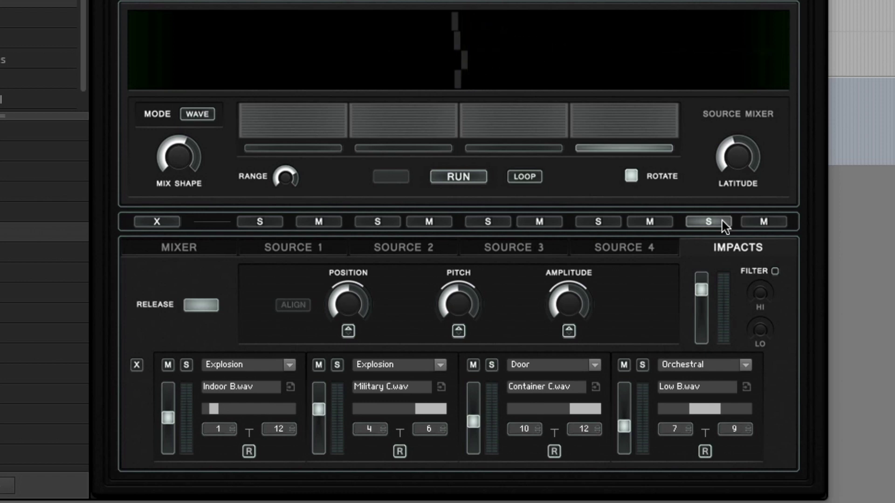
Step: Show the Mixer page and sweep the Source/Impact balance toward sources, then fully to impacts
left_click(208, 245)
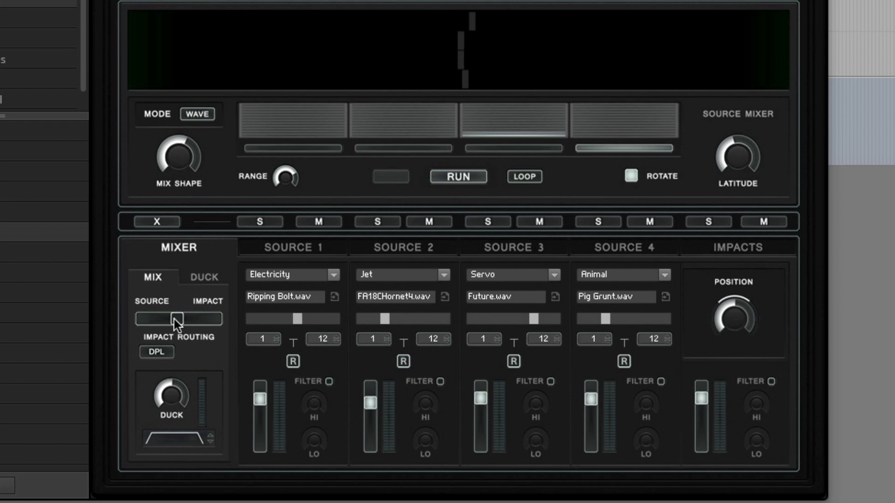
left_click_drag(176, 319, 154, 326)
left_click_drag(172, 315, 226, 324)
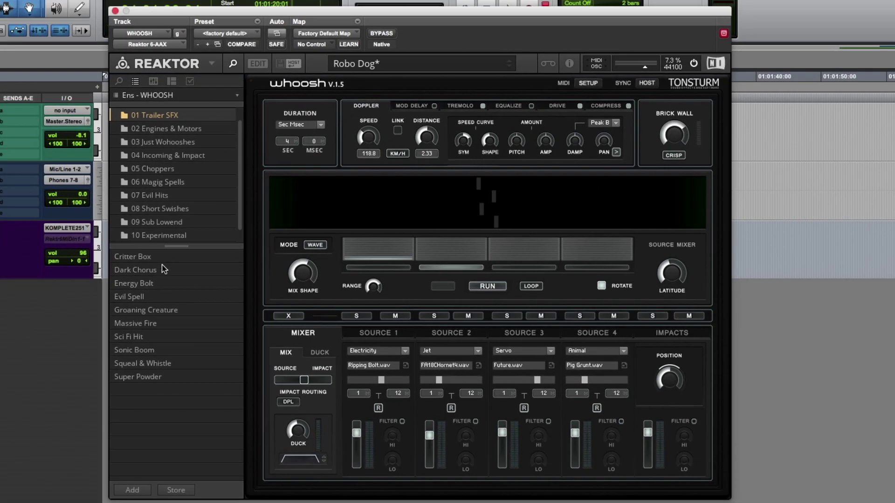
Step: Load Groaning Creature, sync to MIDI with manual mode on, then step to Sonic Boom and Ghost Buster
left_click(118, 296)
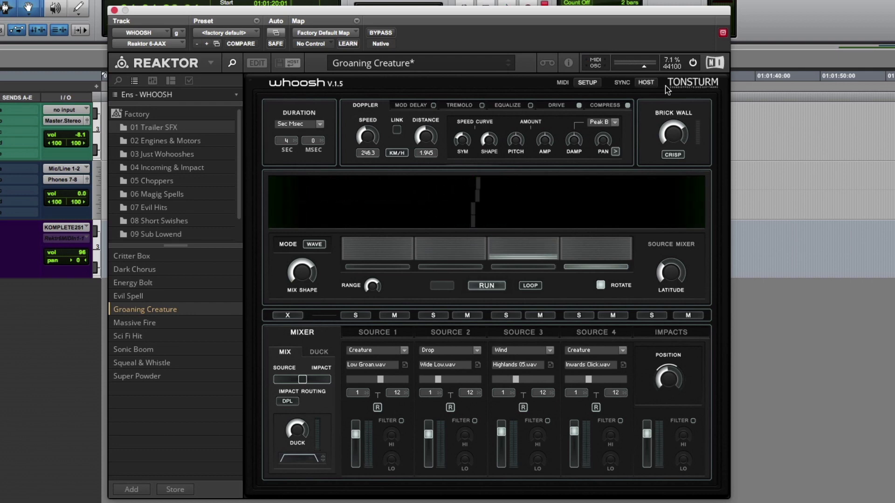
left_click(648, 82)
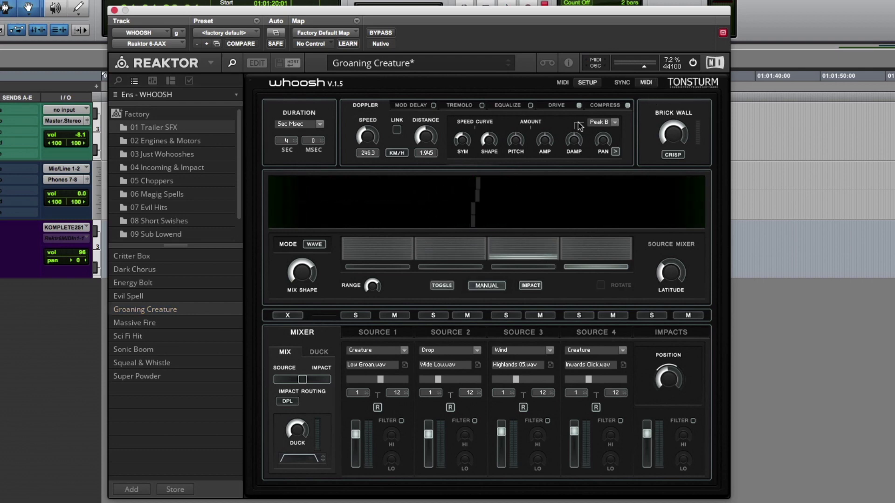
left_click(486, 286)
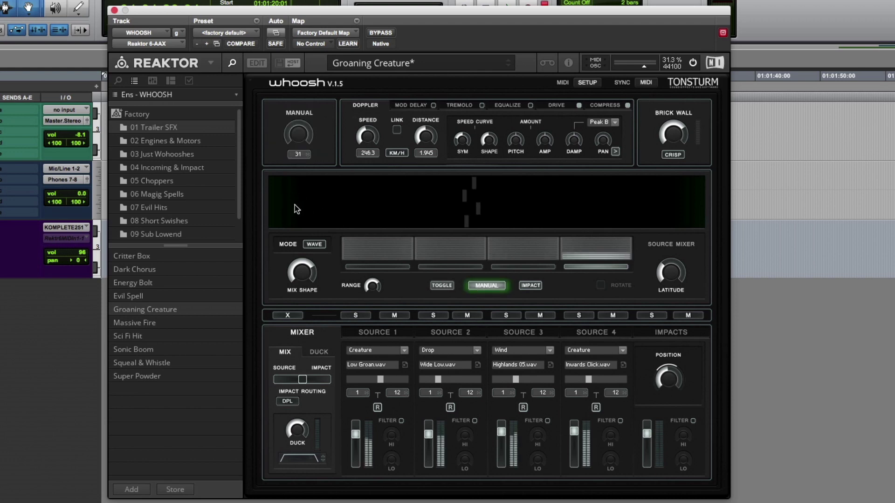
key("Down")
key("Down")
key("Down")
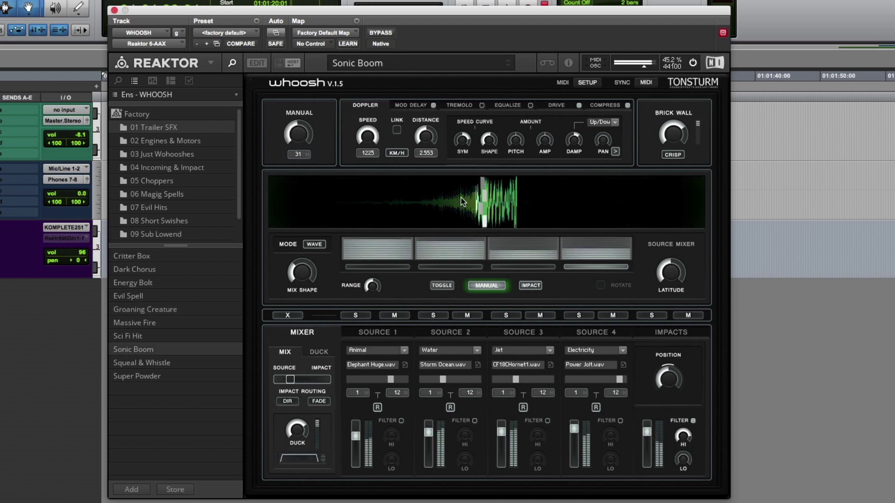
key("Down")
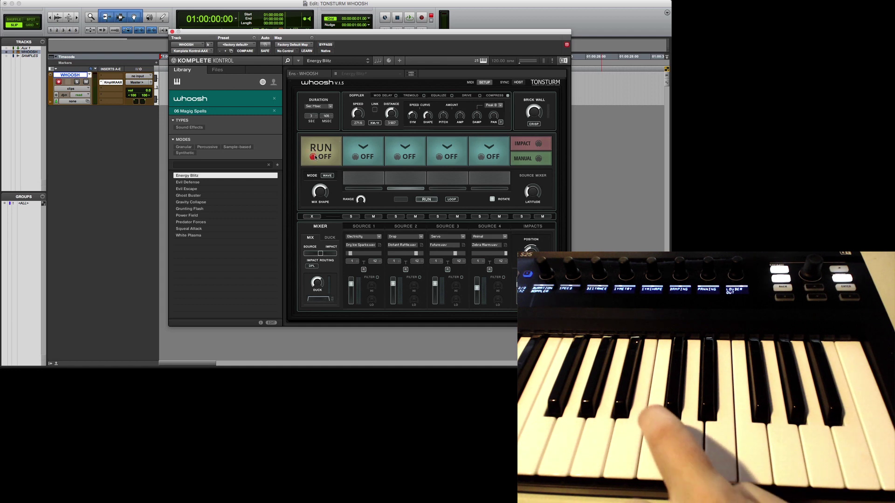
Step: Map Sources 1–4 to keys C#3, D3, D#3 and E3 and the impact to F3
left_click(368, 160)
left_click(406, 156)
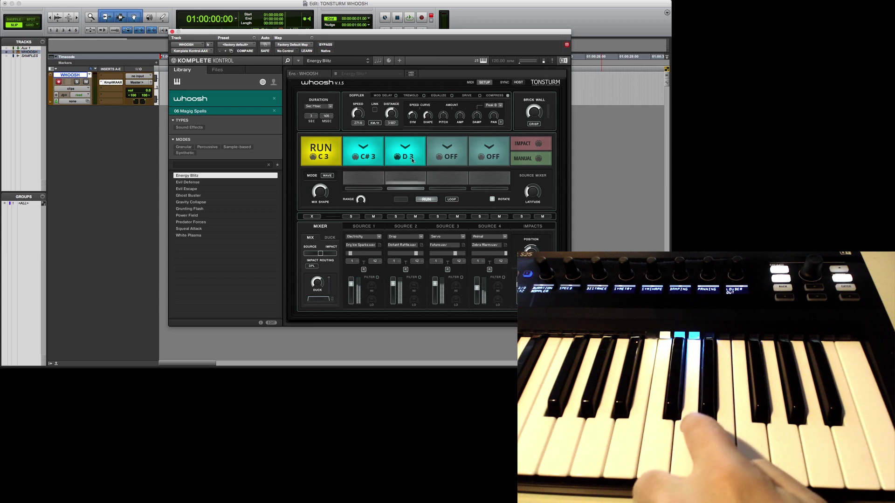
left_click(436, 155)
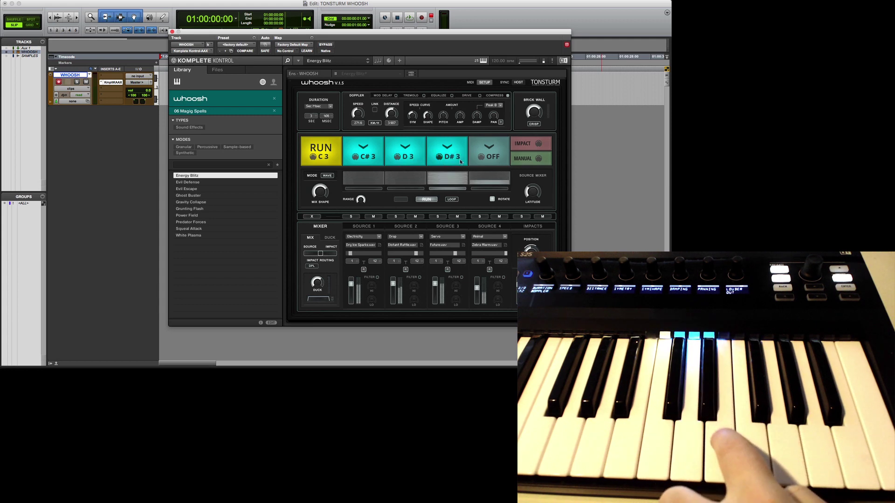
left_click(482, 159)
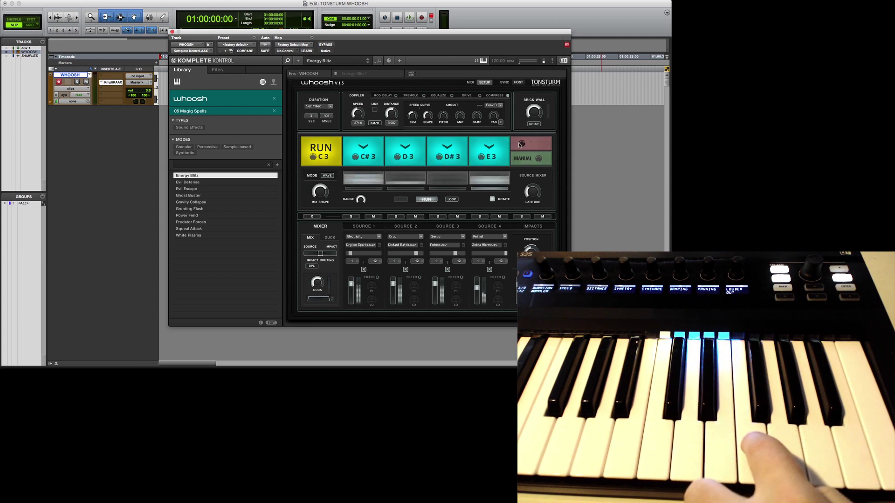
left_click(522, 159)
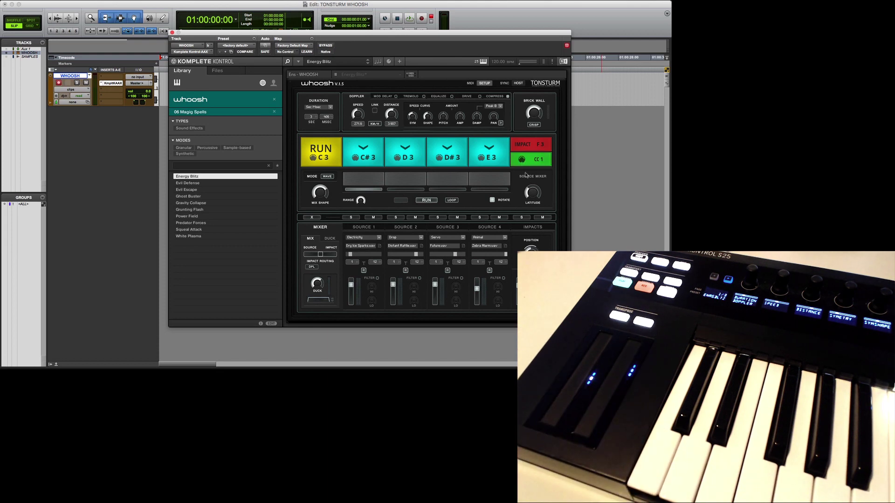
left_click(490, 85)
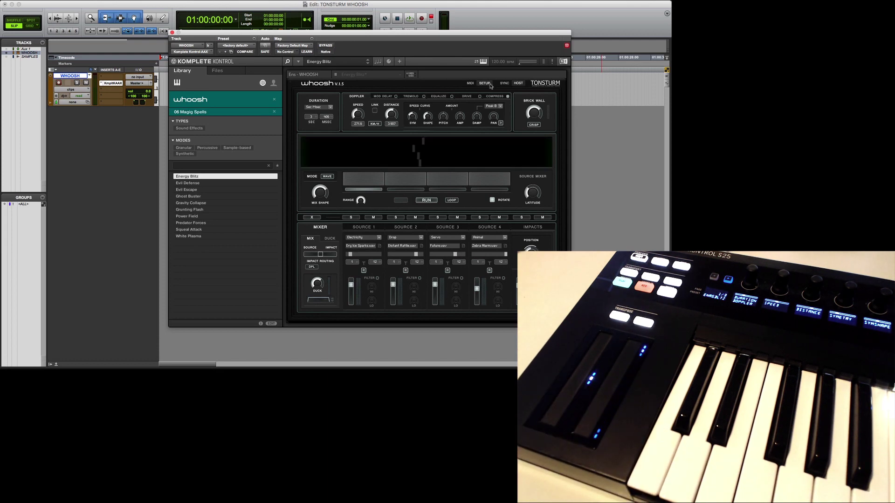
Step: Switch sync to MIDI for manual mode, then load the Fire Move and Magnetic Wind presets
left_click(519, 84)
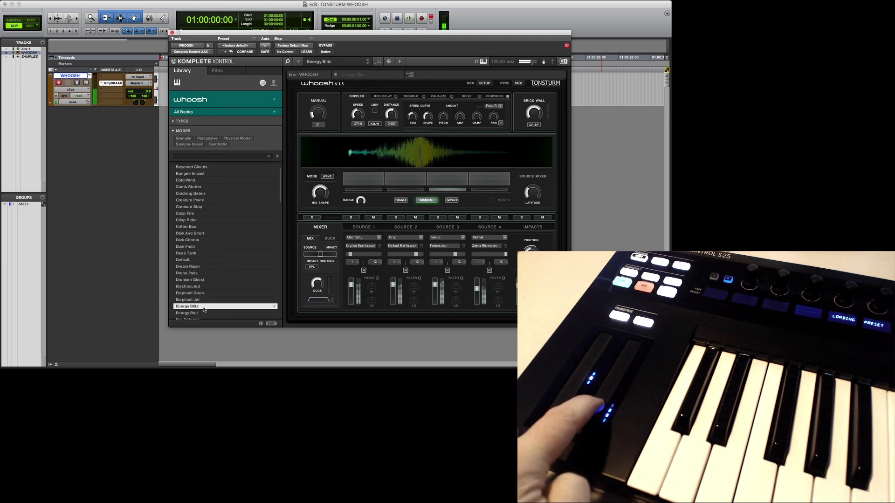
left_click(186, 260)
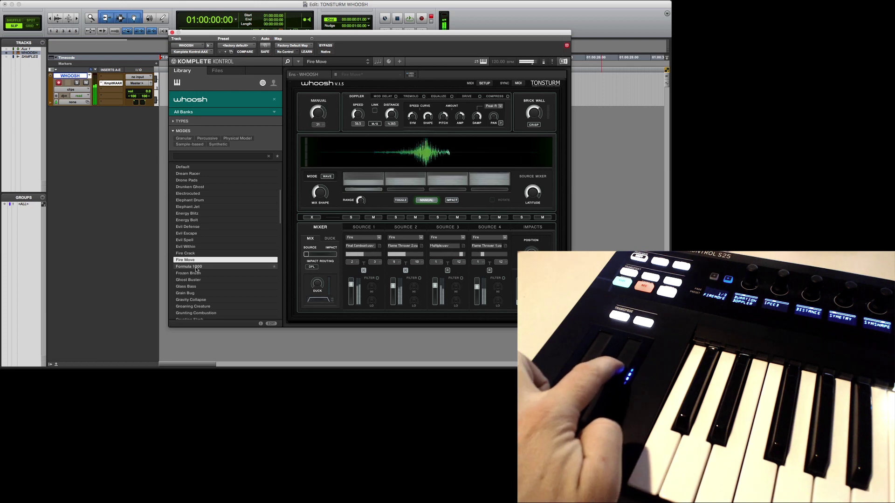
scroll(197, 275, "down", 5)
left_click(201, 293)
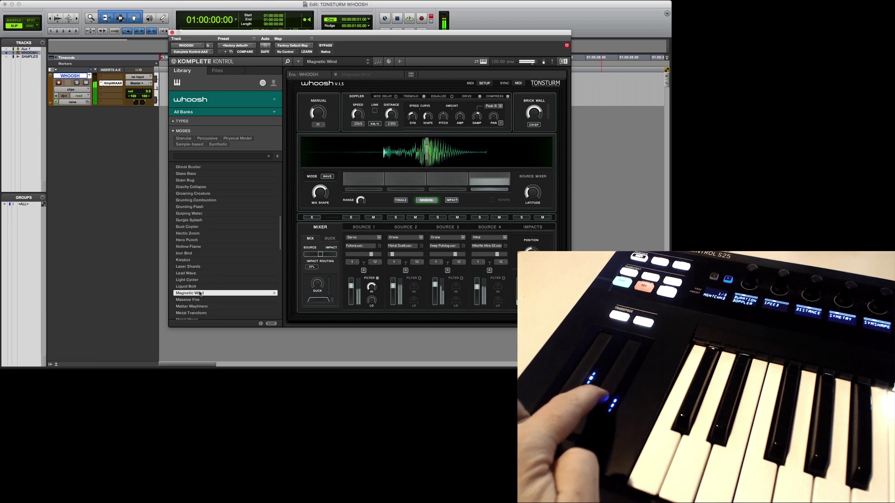